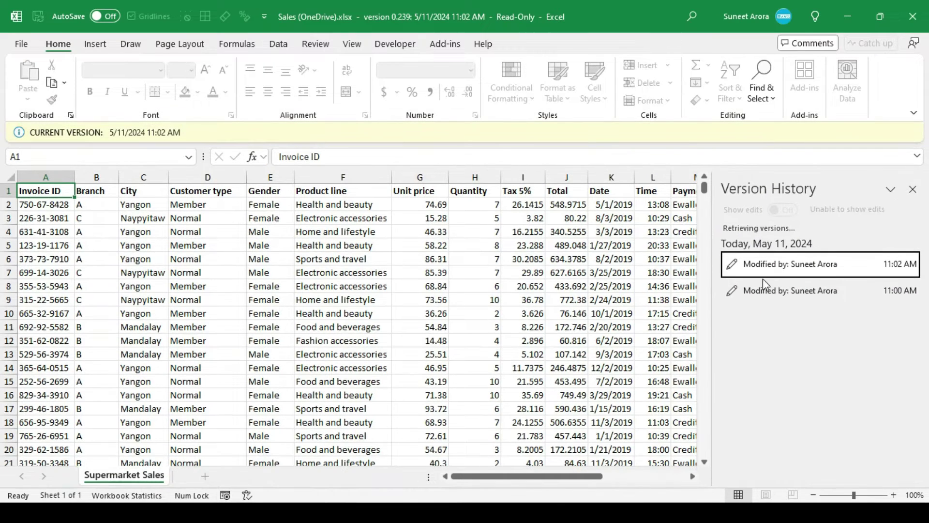
Compare the 11:02 AM and 11:00 AM versions in the version history, and return to the editable workbook
{"action": "left_click", "coordinate": [762, 285]}
{"action": "left_click", "coordinate": [762, 266]}
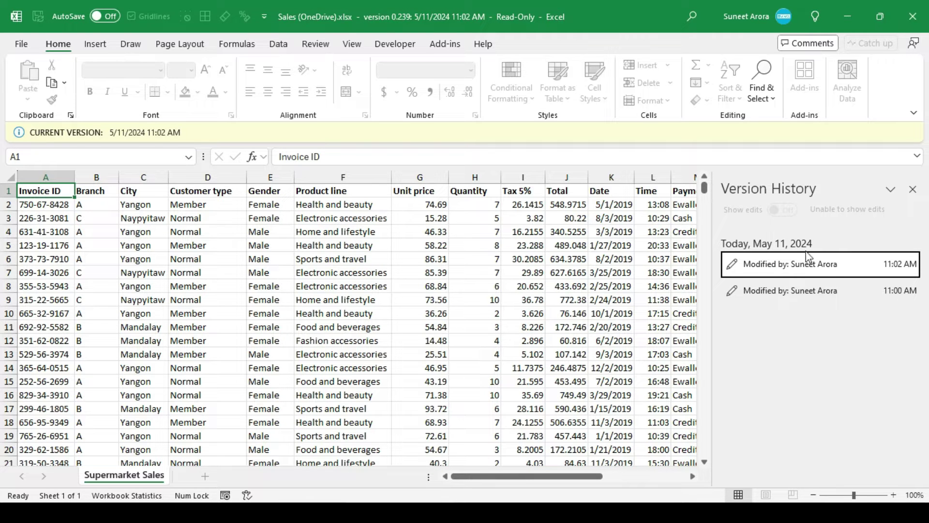
{"action": "left_click", "coordinate": [841, 290]}
{"action": "left_click", "coordinate": [848, 264]}
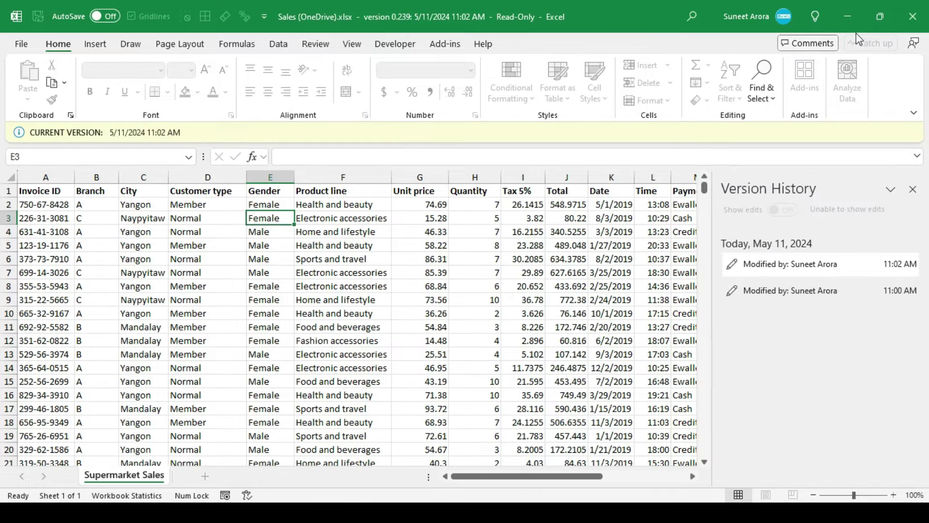
{"action": "left_click", "coordinate": [912, 18]}
{"action": "left_click", "coordinate": [269, 280]}
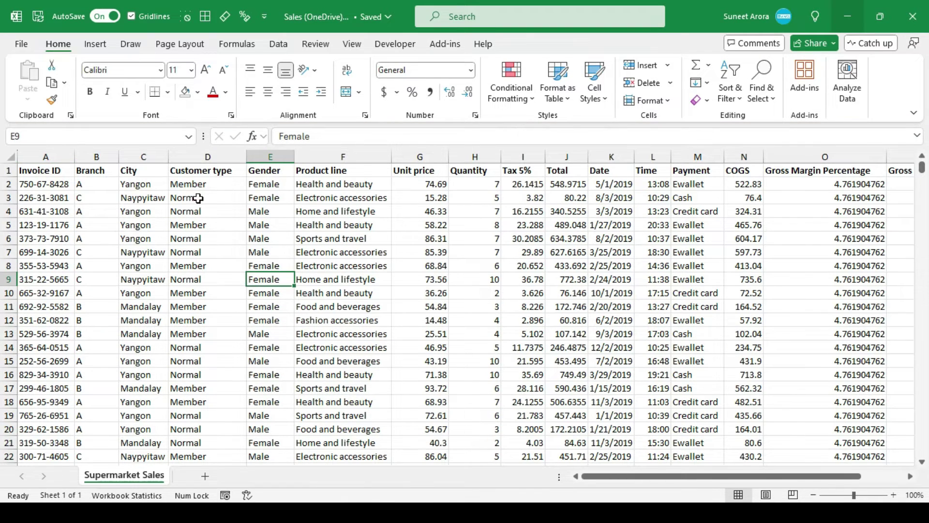
Find all cells containing "a" in the Branch column's data rows and select every match
{"action": "left_click", "coordinate": [136, 185]}
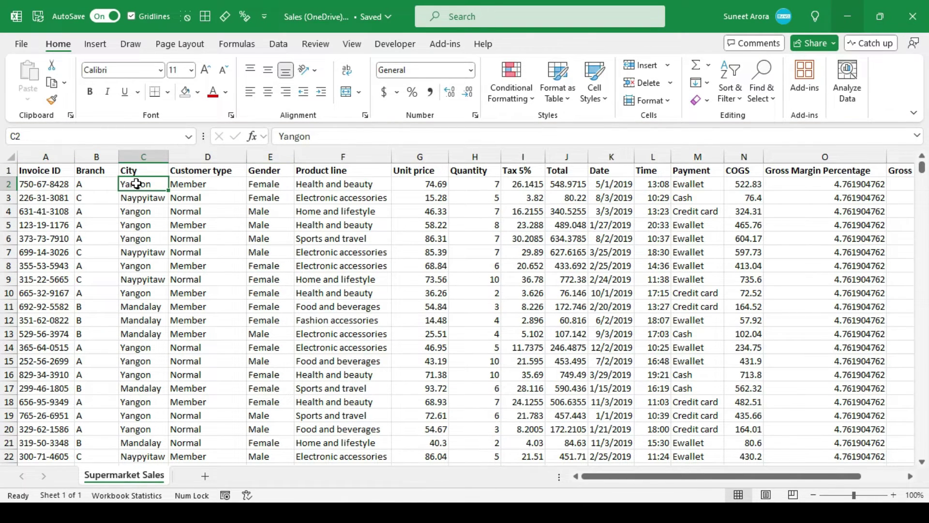
{"action": "key", "text": "Left"}
{"action": "key", "text": "ctrl+shift+Down"}
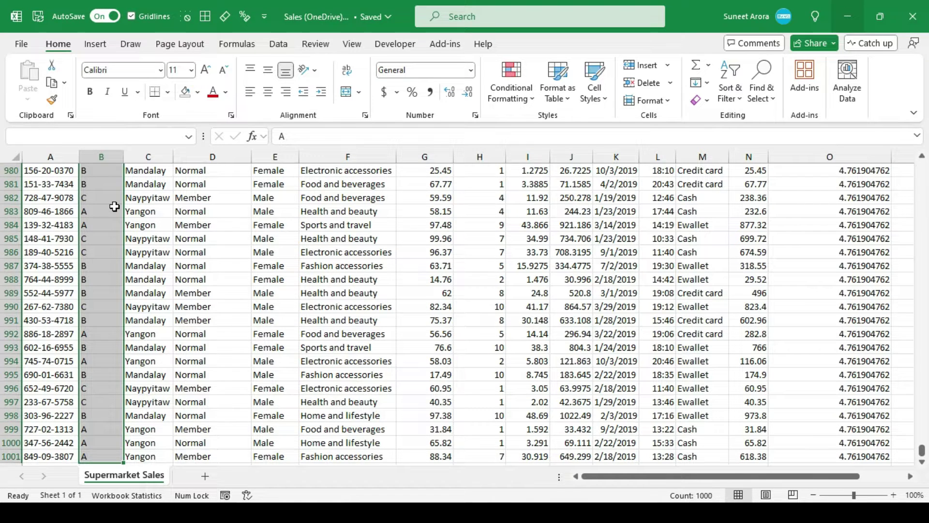
{"action": "key", "text": "ctrl+f"}
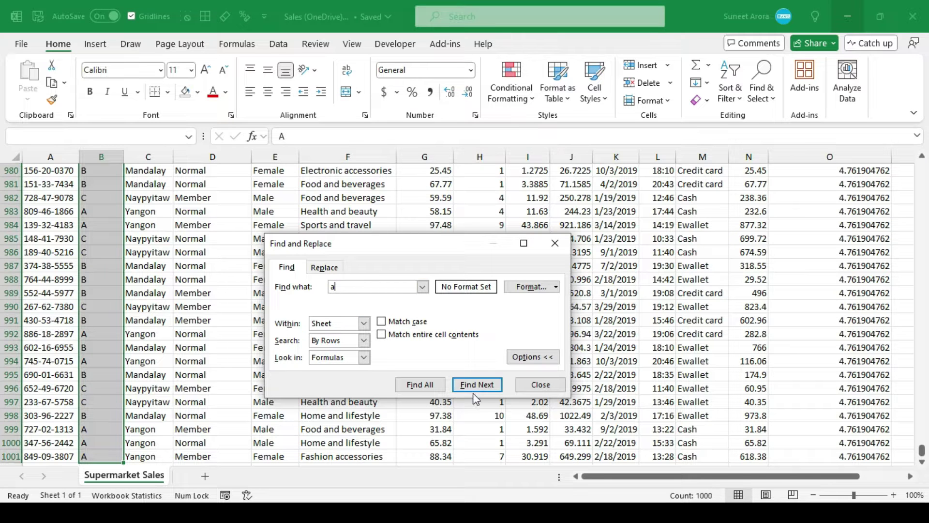
{"action": "left_click", "coordinate": [419, 384]}
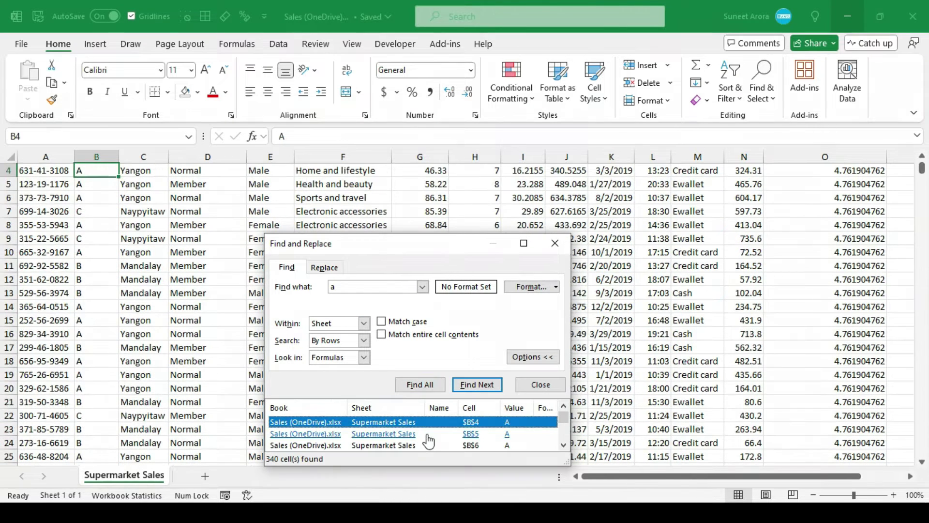
{"action": "left_click", "coordinate": [431, 434]}
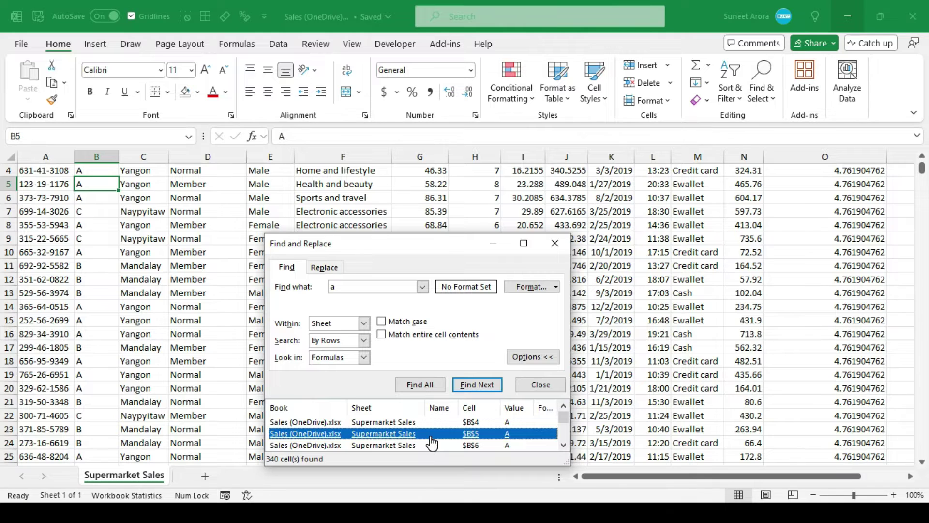
{"action": "key", "text": "ctrl+a"}
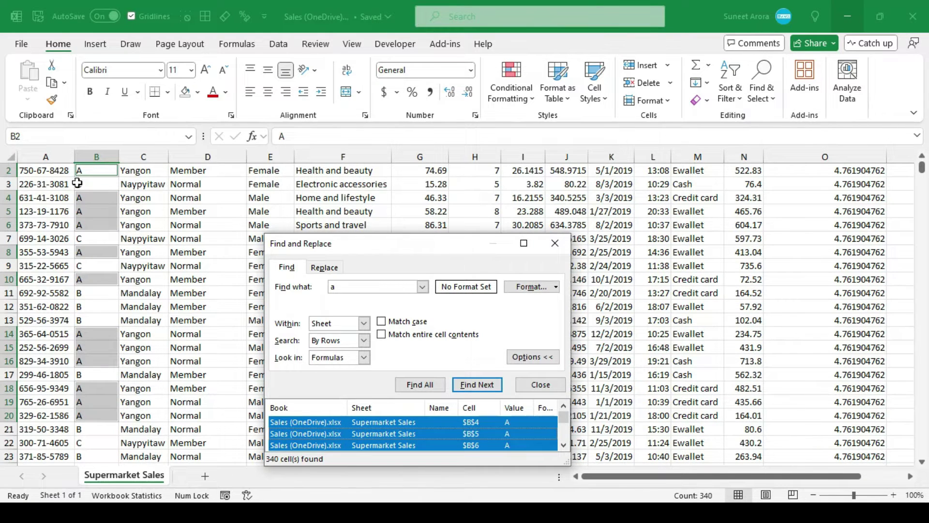
Fill the selected branch A cells with gray and clear the selection
{"action": "left_click", "coordinate": [555, 243]}
{"action": "left_click", "coordinate": [198, 93]}
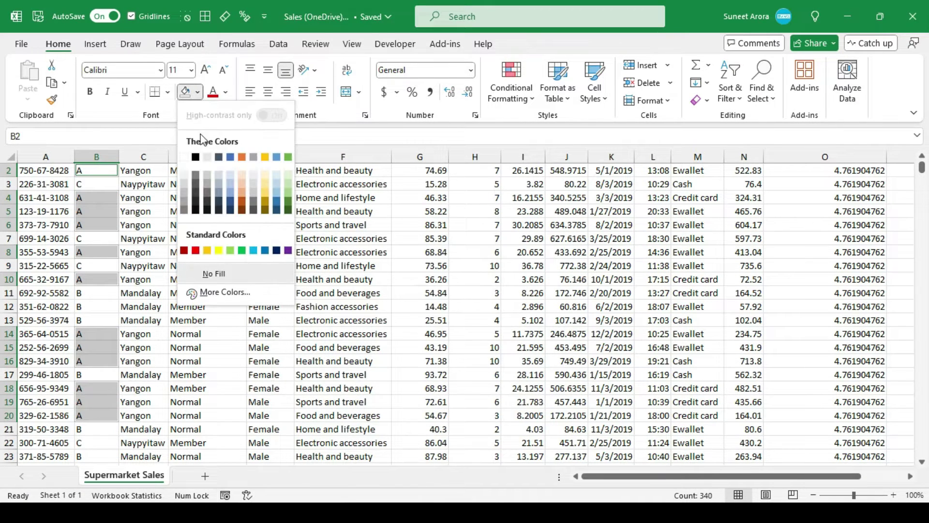
{"action": "left_click", "coordinate": [206, 198]}
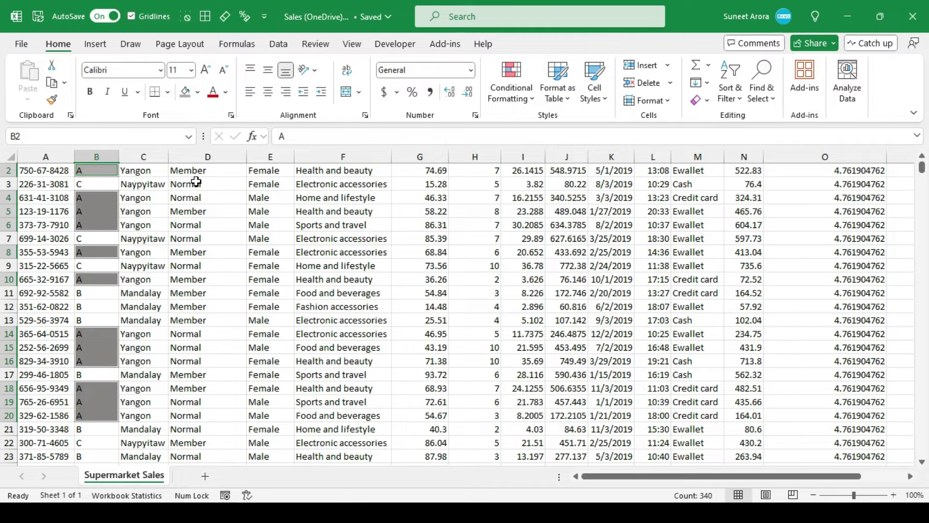
{"action": "left_click", "coordinate": [164, 211]}
Fill the header row from Invoice ID to Rating with the standard golden orange color
{"action": "key", "text": "ctrl+Home"}
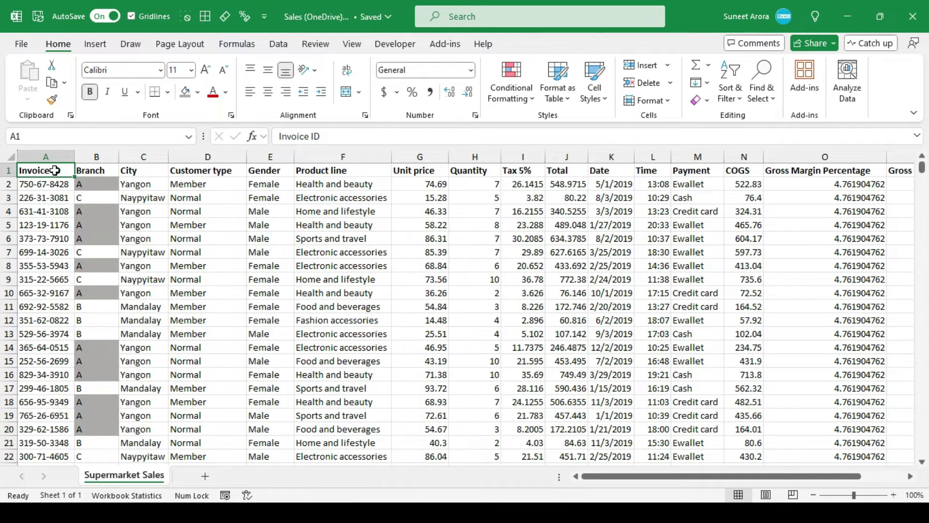
{"action": "key", "text": "ctrl+shift+Right"}
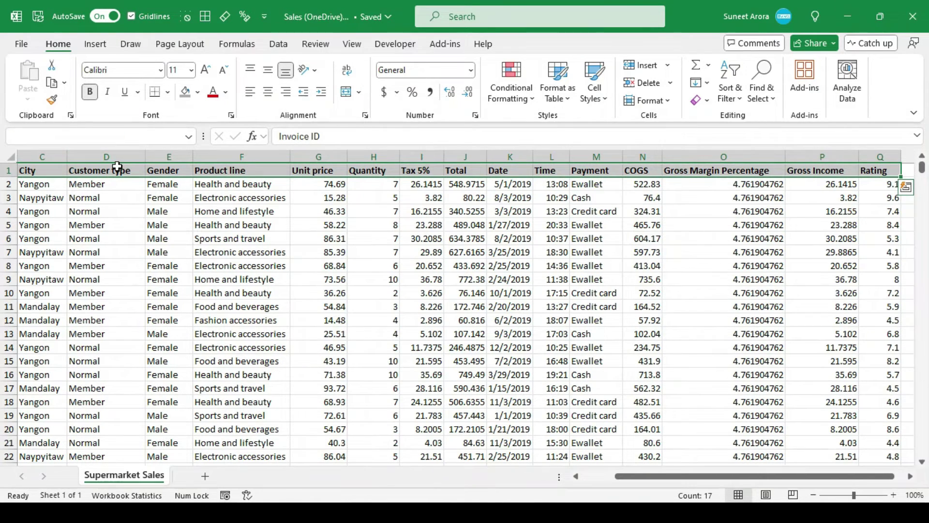
{"action": "left_click", "coordinate": [198, 92]}
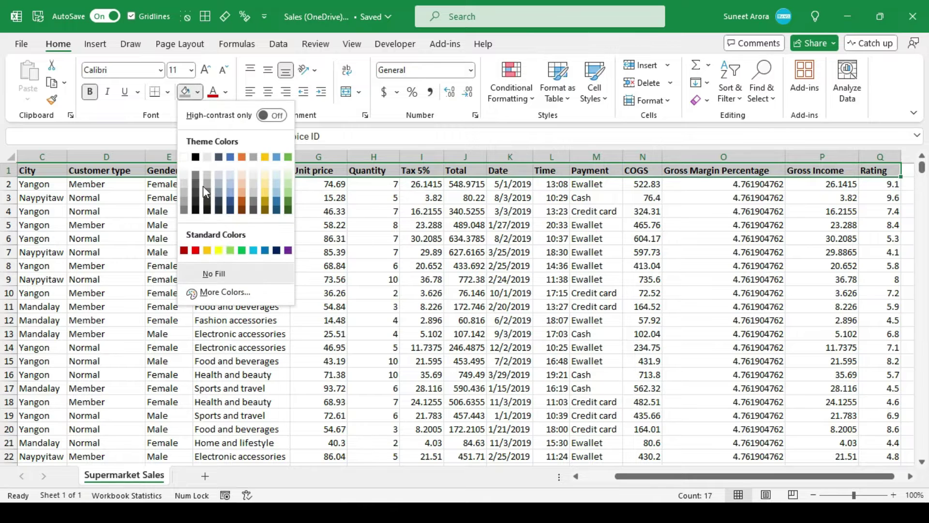
{"action": "left_click", "coordinate": [207, 251]}
{"action": "left_click", "coordinate": [208, 250]}
{"action": "key", "text": "ctrl+Home"}
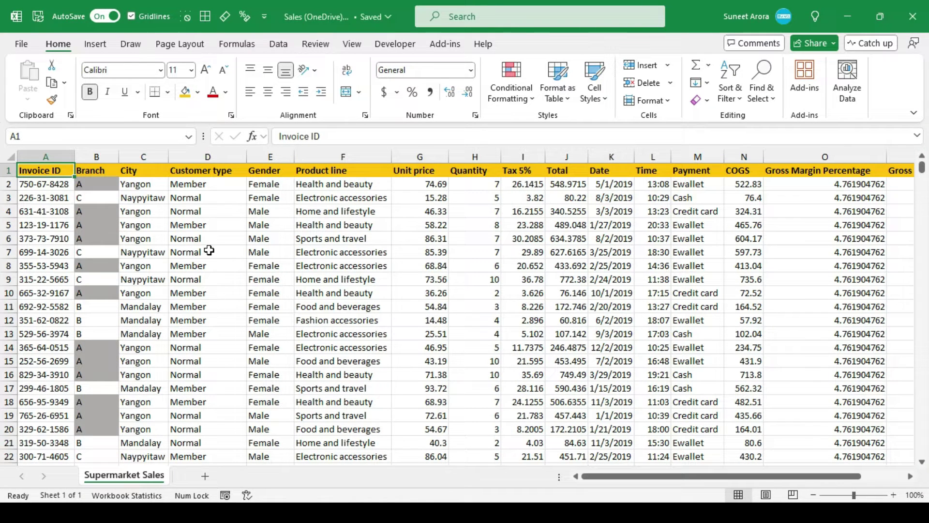
Open the workbook's version history and compare the 11:00 AM version with the 11:03 AM version
{"action": "left_click", "coordinate": [21, 44]}
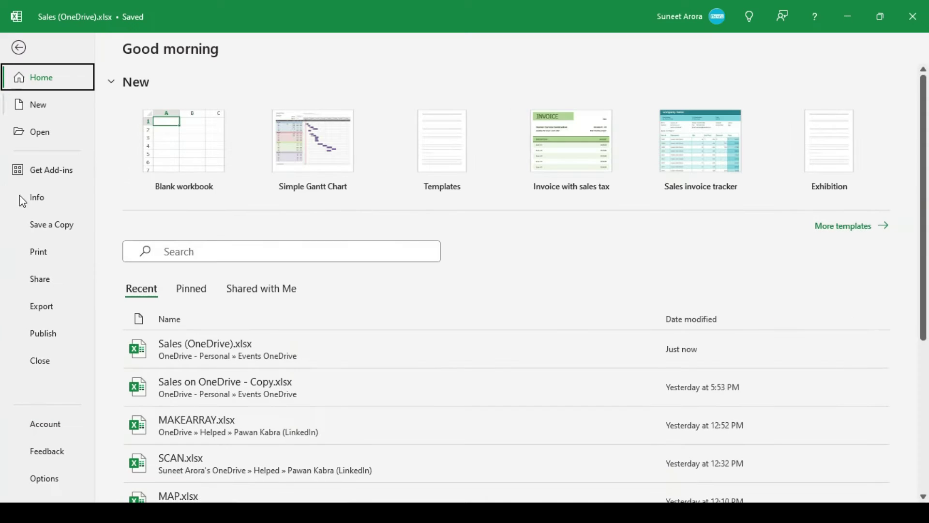
{"action": "left_click", "coordinate": [38, 198]}
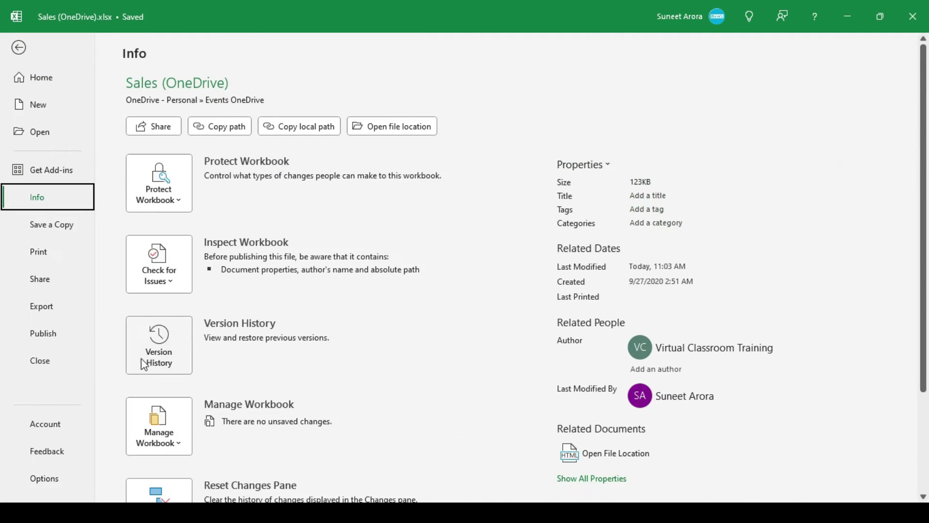
{"action": "key", "text": "Escape"}
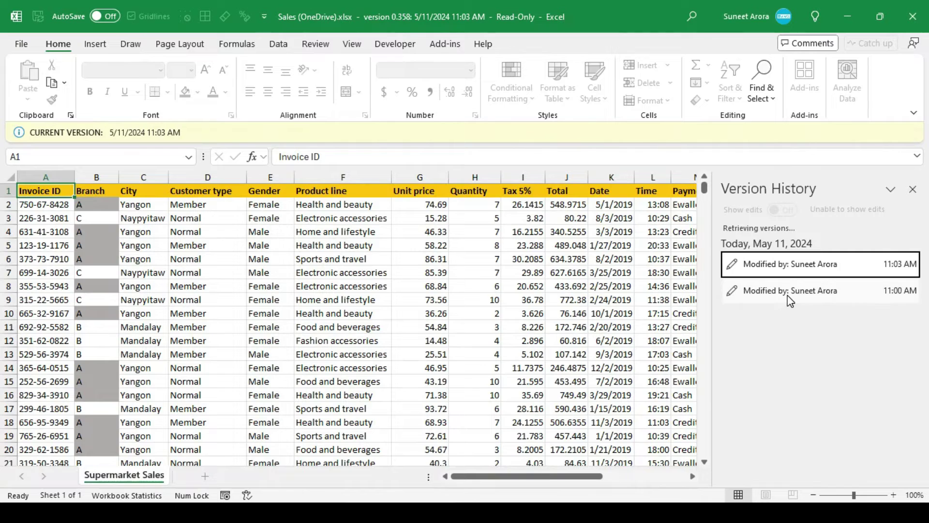
{"action": "left_click", "coordinate": [789, 294]}
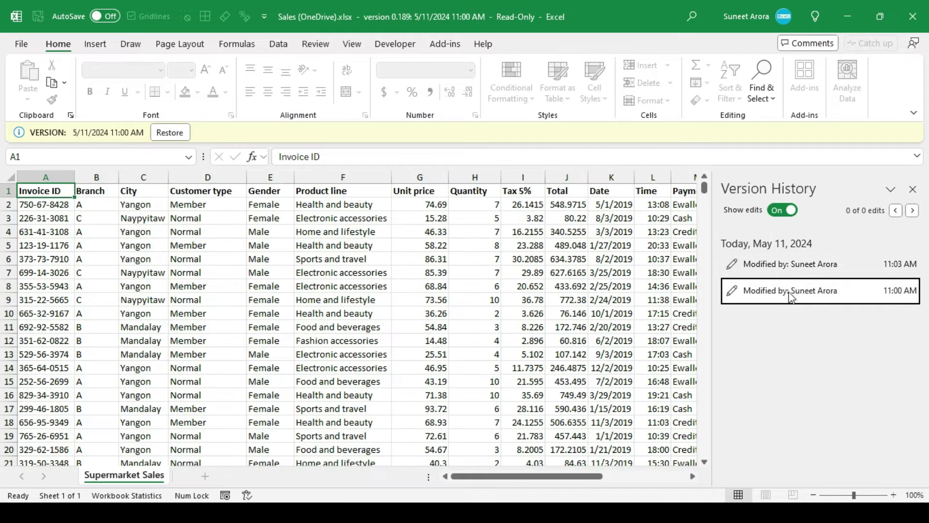
{"action": "left_click", "coordinate": [844, 265]}
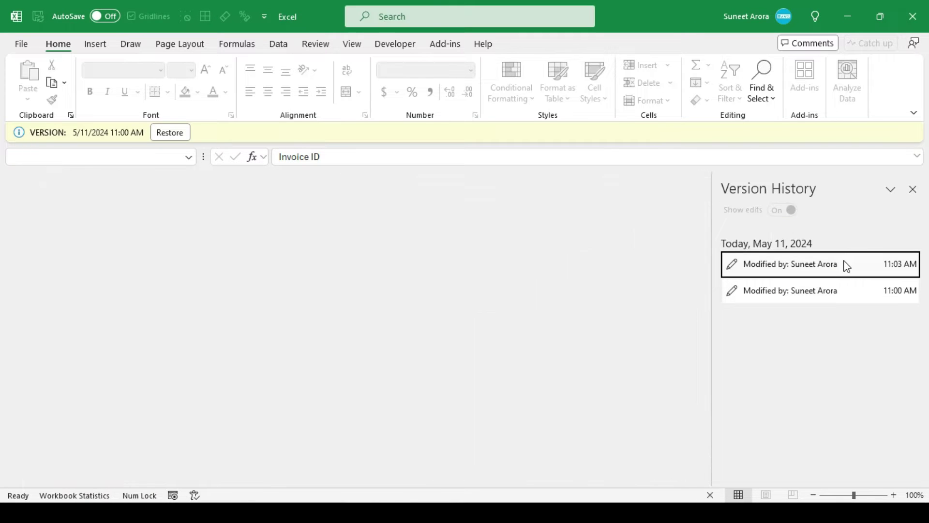
Check the 11:03 AM version once more and restore the workbook to the 11:00 AM version
{"action": "left_click", "coordinate": [845, 294]}
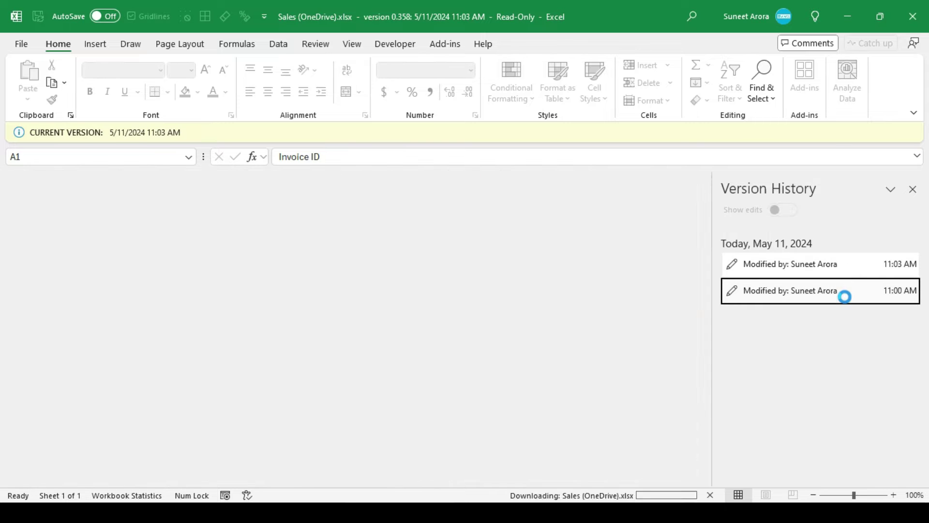
{"action": "left_click", "coordinate": [848, 265]}
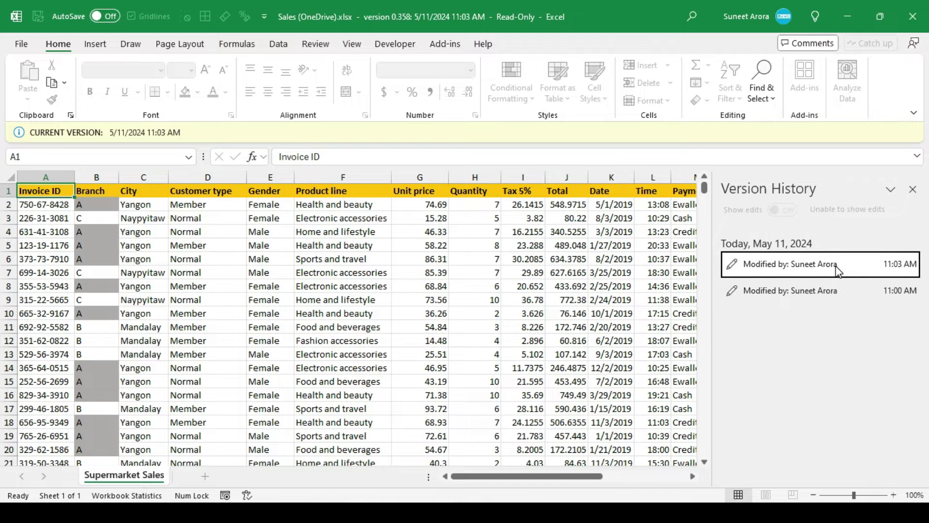
{"action": "left_click", "coordinate": [853, 294]}
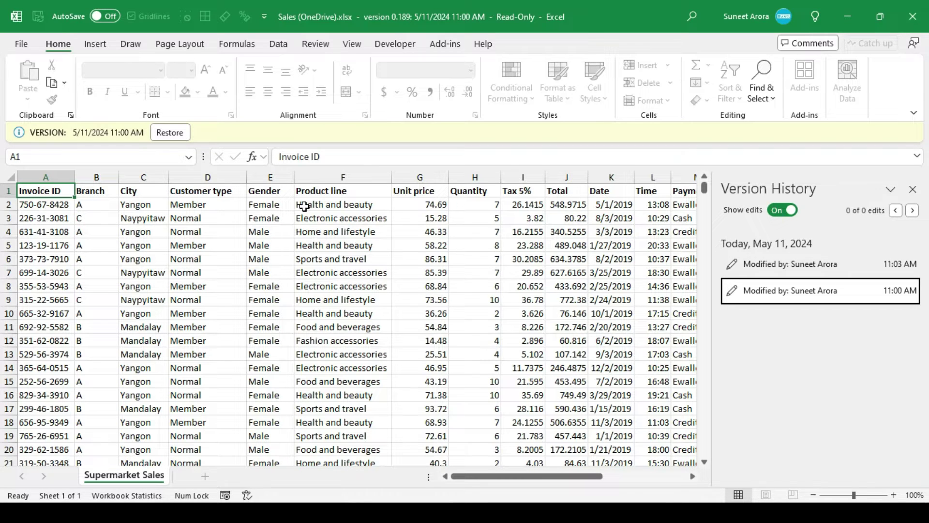
{"action": "left_click", "coordinate": [170, 133]}
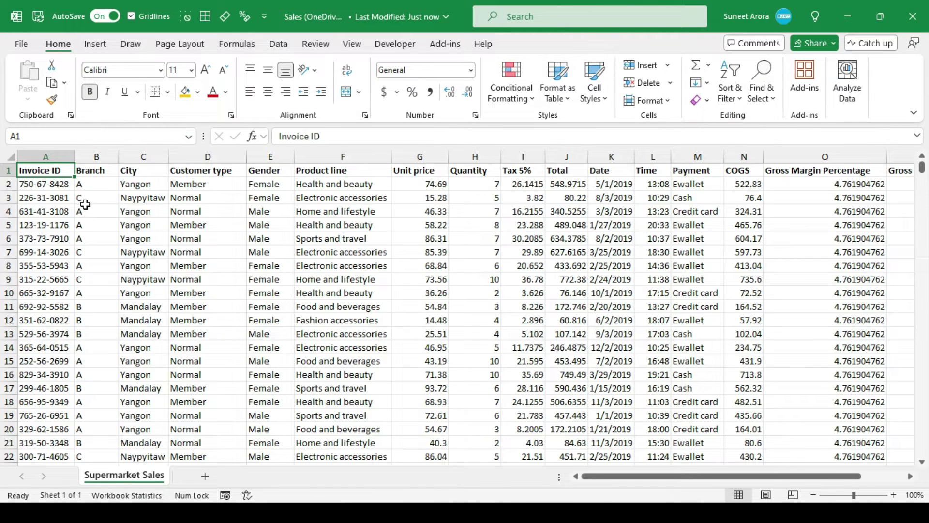
Close the restored workbook and reopen Sales (OneDrive).xlsx from the Events OneDrive folder in File Explorer
{"action": "left_click", "coordinate": [196, 513]}
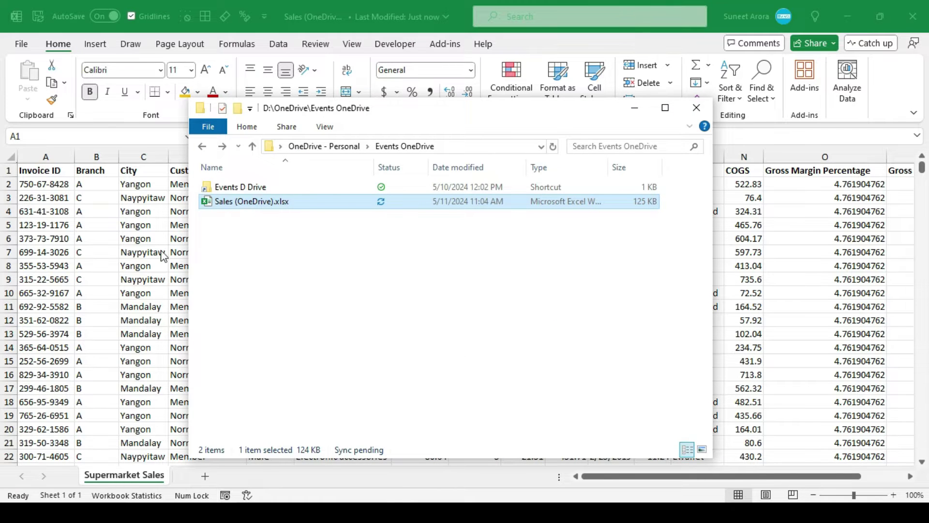
{"action": "left_click", "coordinate": [103, 253]}
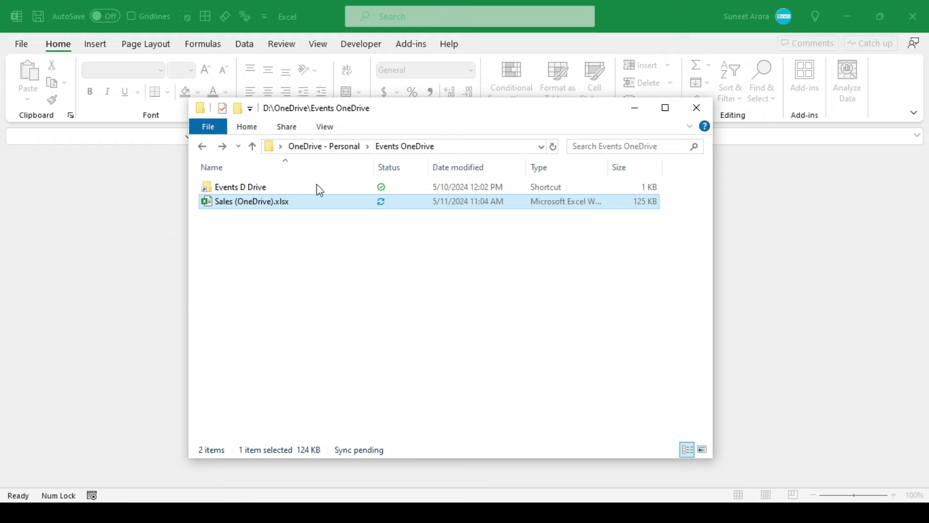
{"action": "double_click", "coordinate": [255, 202]}
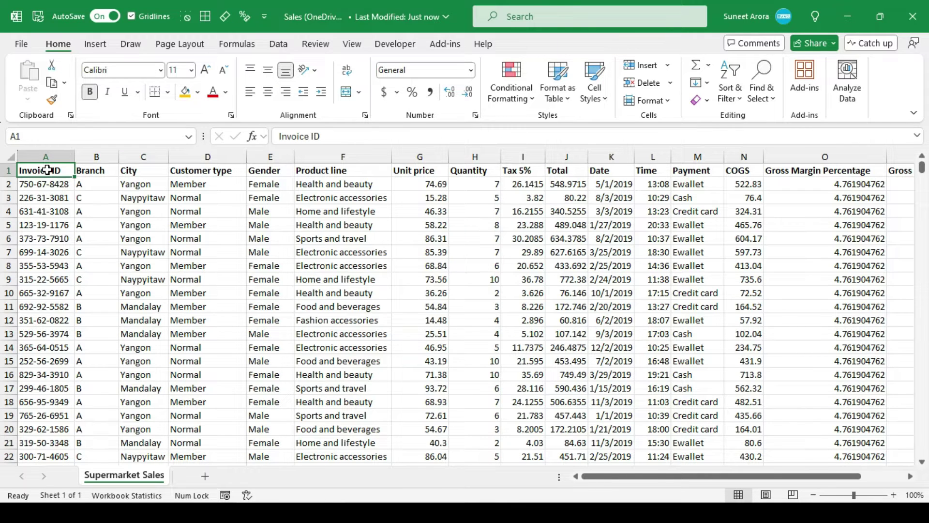
Close the workbook and copy Sales (OneDrive).xlsx from the Events OneDrive folder into the Events D Drive folder
{"action": "key", "text": "ctrl+w"}
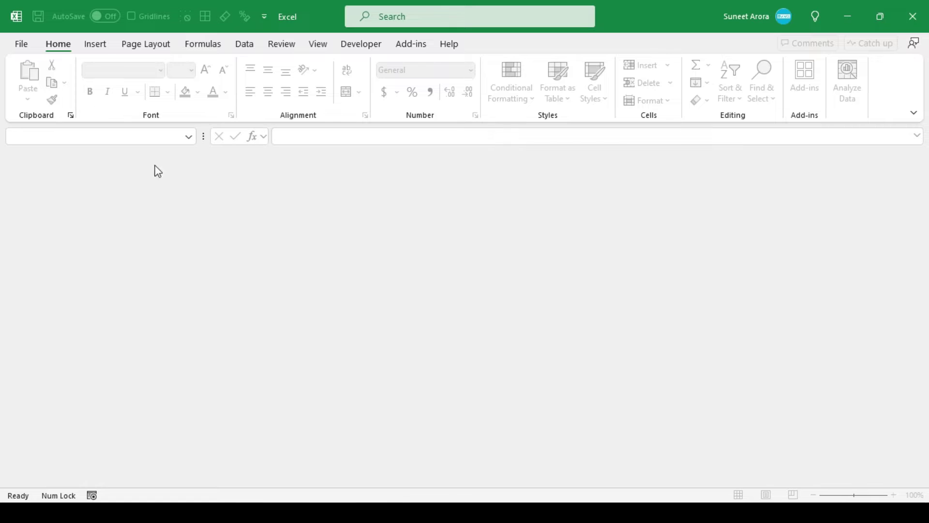
{"action": "left_click", "coordinate": [151, 513]}
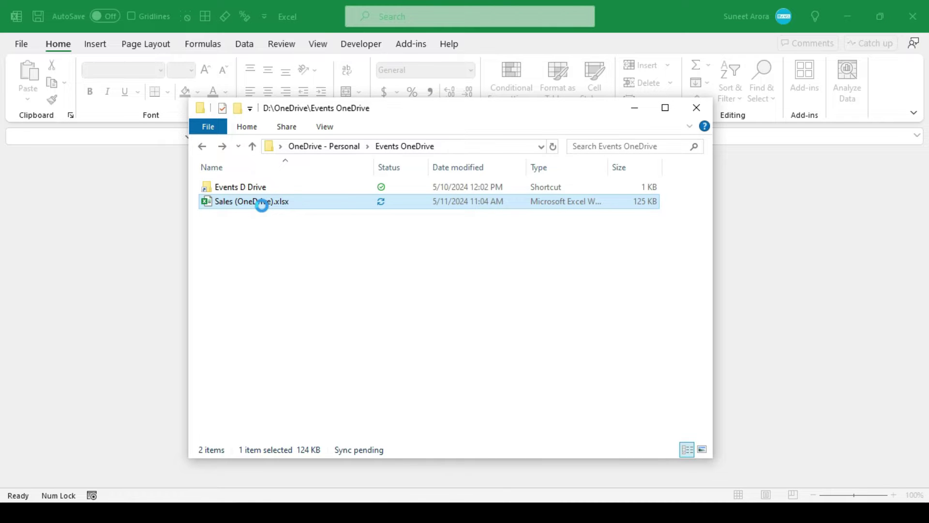
{"action": "right_click", "coordinate": [260, 202]}
{"action": "left_click", "coordinate": [298, 440]}
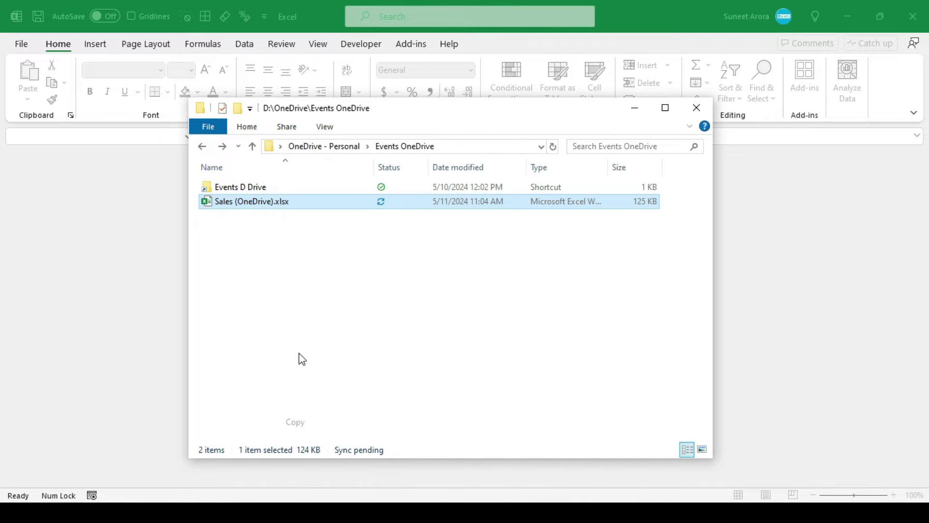
{"action": "double_click", "coordinate": [237, 188]}
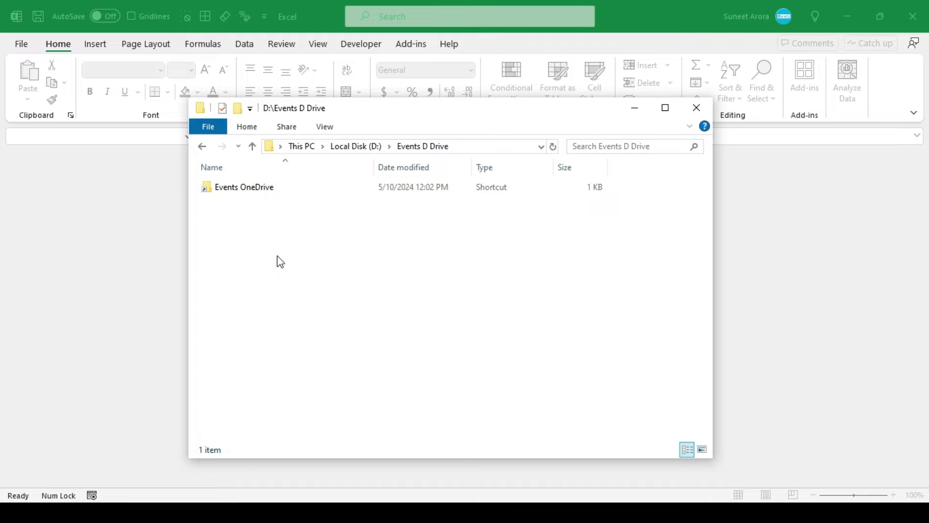
{"action": "key", "text": "ctrl+v"}
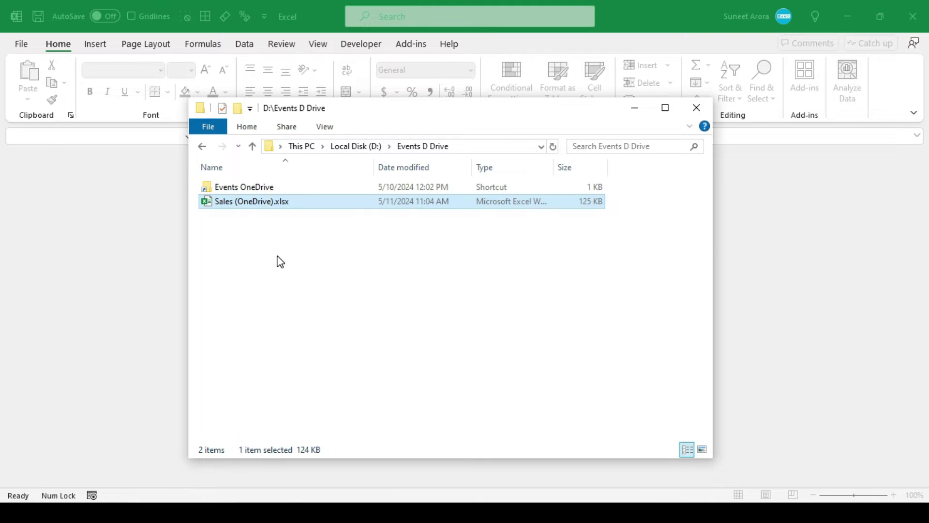
Rename the copied file as Sales (D Drive).xlsx and open it in Excel
{"action": "key", "text": "F2"}
{"action": "key", "text": "Home"}
{"action": "key", "text": "ctrl+Right"}
{"action": "key", "text": "ctrl+shift+Right"}
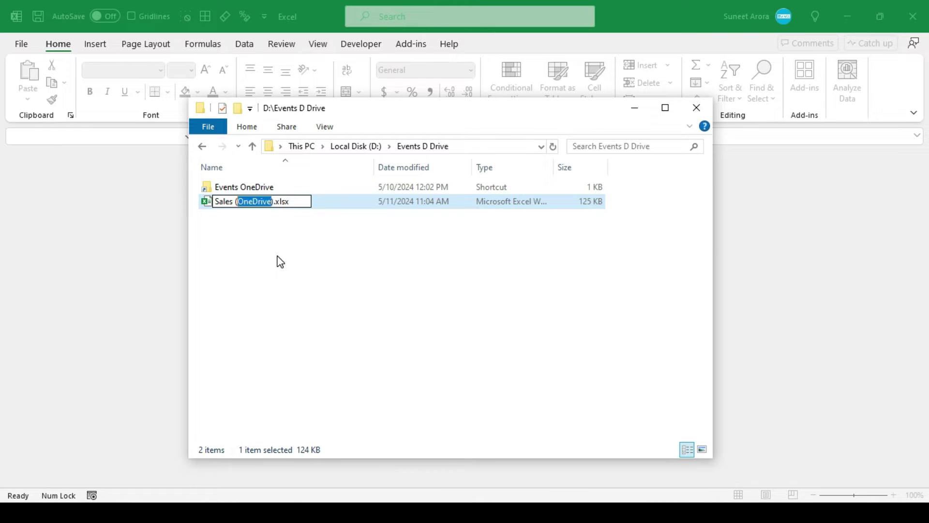
{"action": "type", "text": "(D Drive"}
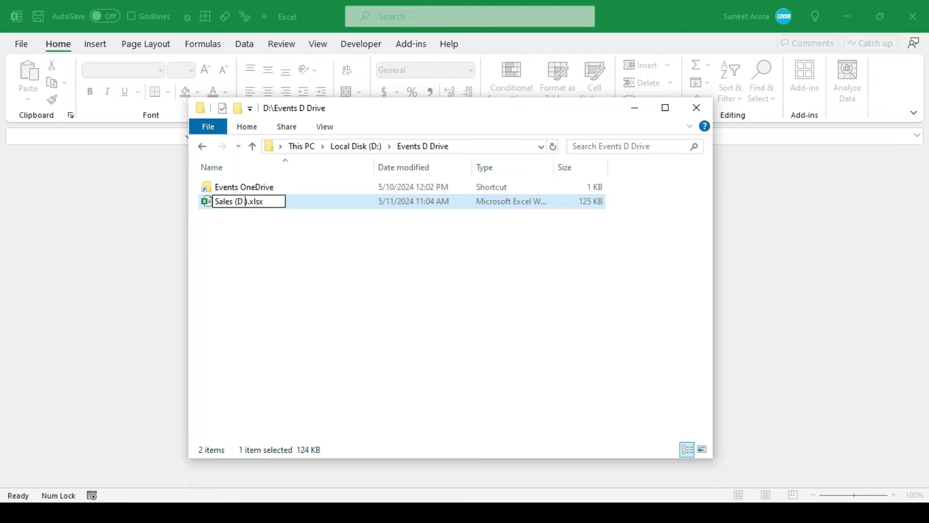
{"action": "key", "text": "Return"}
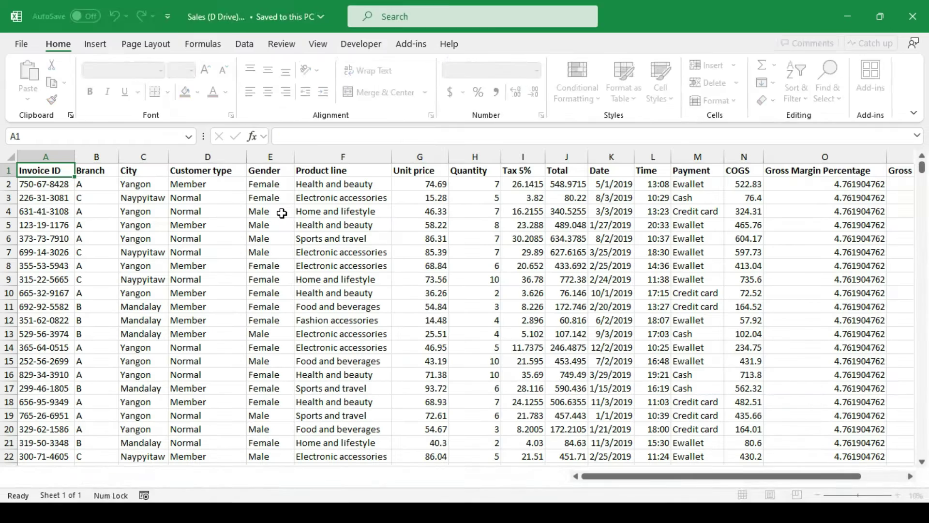
Check the version history option of the Sales (D Drive) workbook and dismiss the offer to upload it to OneDrive
{"action": "left_click", "coordinate": [20, 47]}
{"action": "left_click", "coordinate": [43, 201]}
{"action": "left_click", "coordinate": [172, 369]}
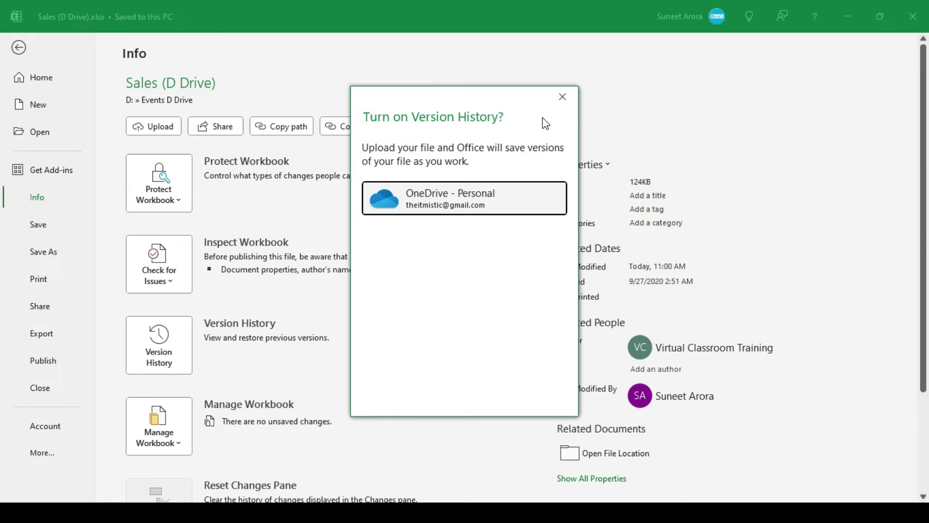
{"action": "left_click", "coordinate": [564, 99]}
{"action": "key", "text": "Escape"}
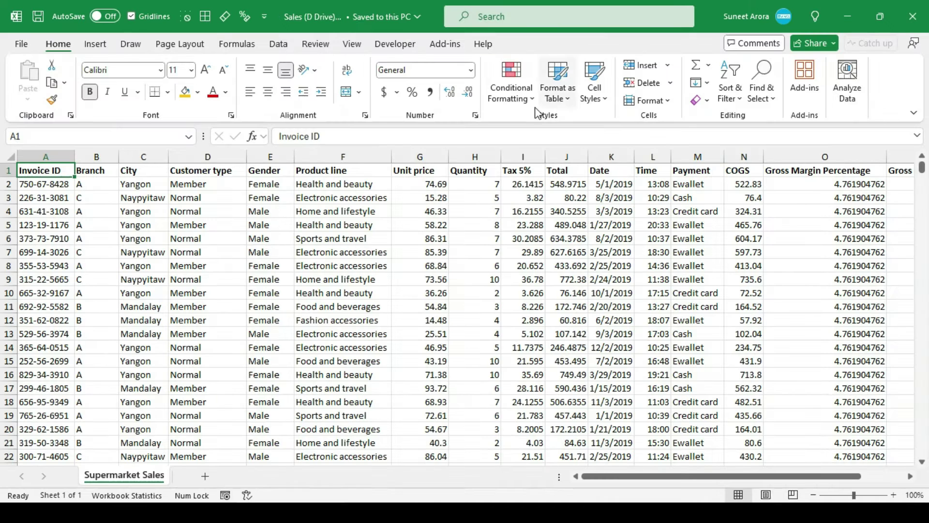
Close the D drive workbook and open Sales (OneDrive).xlsx from the Events OneDrive folder in File Explorer
{"action": "left_click", "coordinate": [212, 513]}
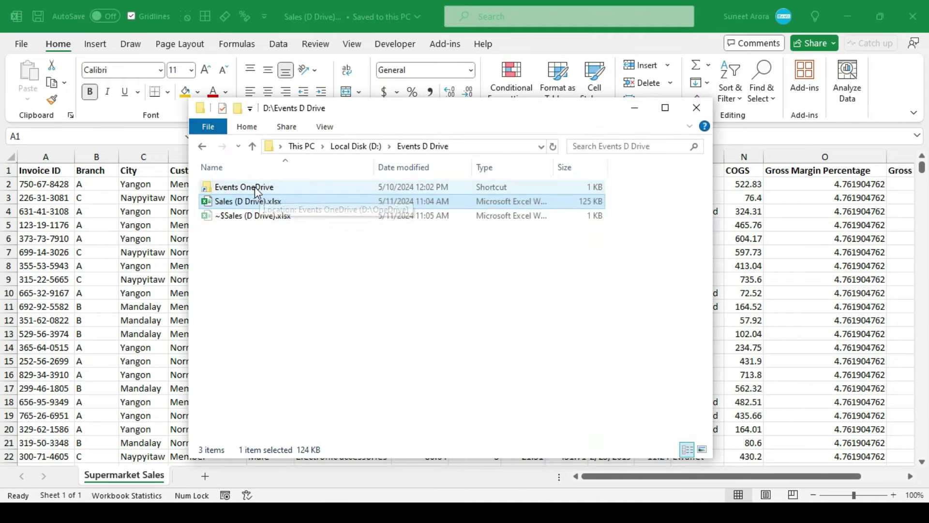
{"action": "key", "text": "ctrl+w"}
{"action": "key", "text": "ctrl+w"}
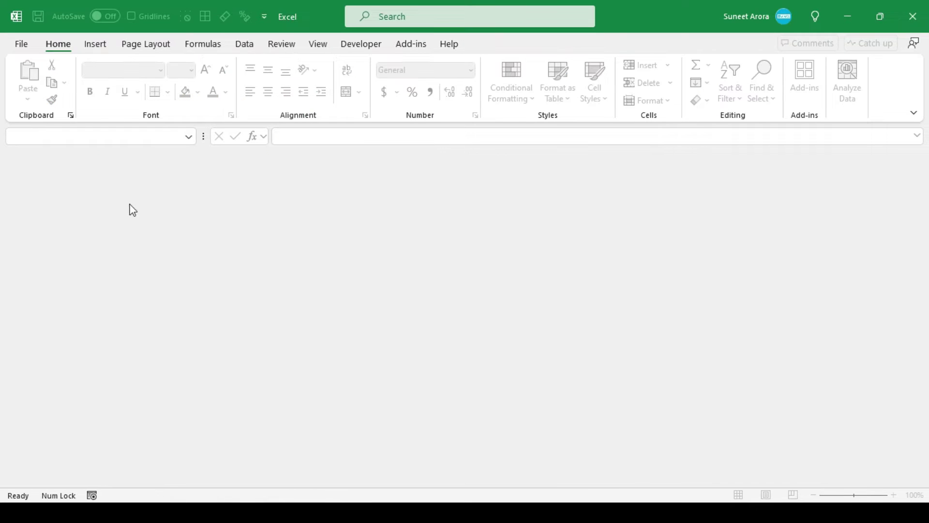
{"action": "key", "text": "alt+Tab"}
{"action": "double_click", "coordinate": [271, 189]}
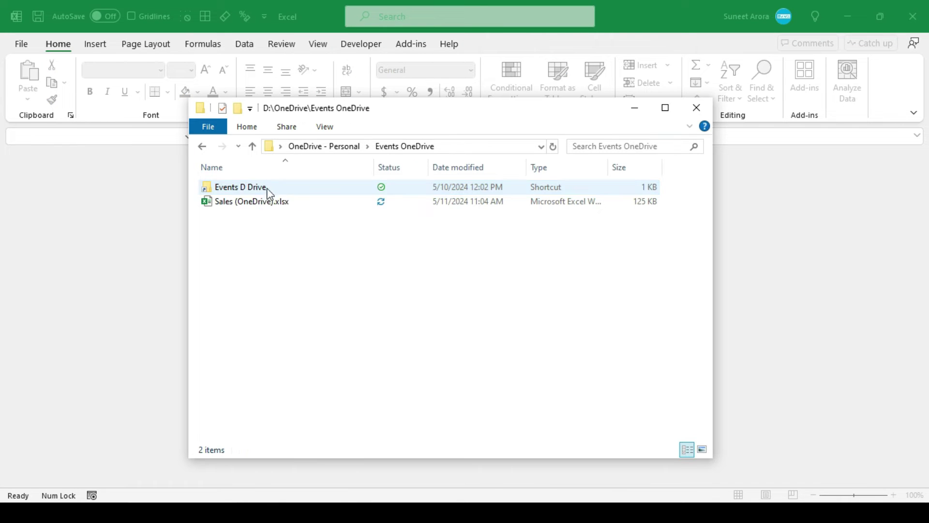
{"action": "left_click", "coordinate": [260, 208]}
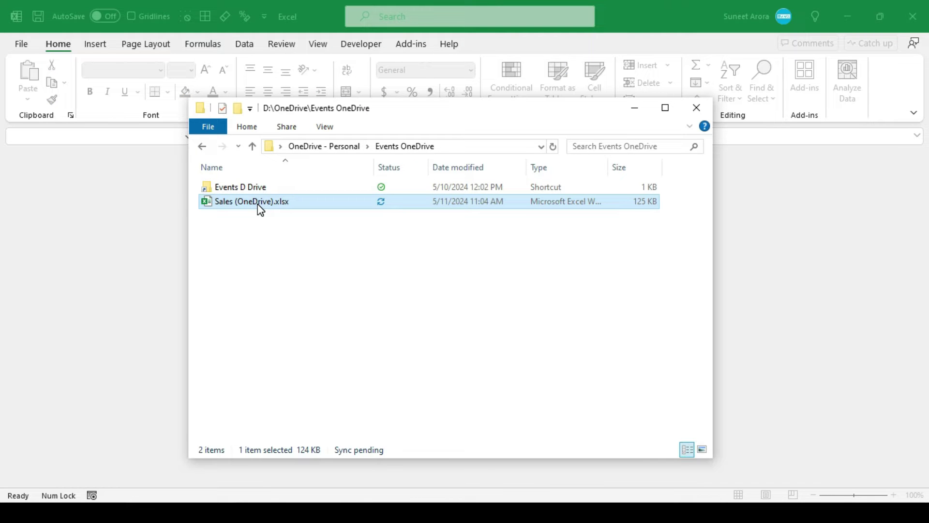
{"action": "double_click", "coordinate": [260, 208]}
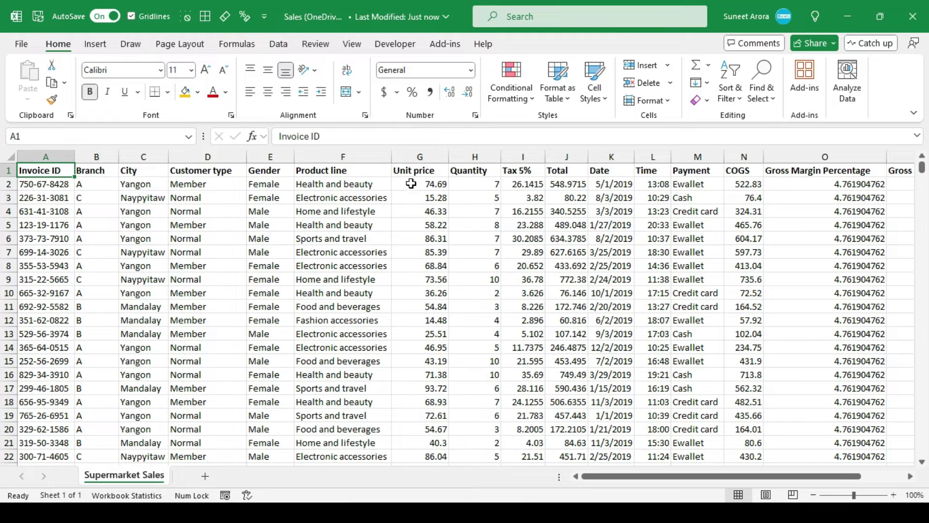
Find all "Female" entries in the Gender column from E2 down and select every matching cell
{"action": "left_click", "coordinate": [270, 183]}
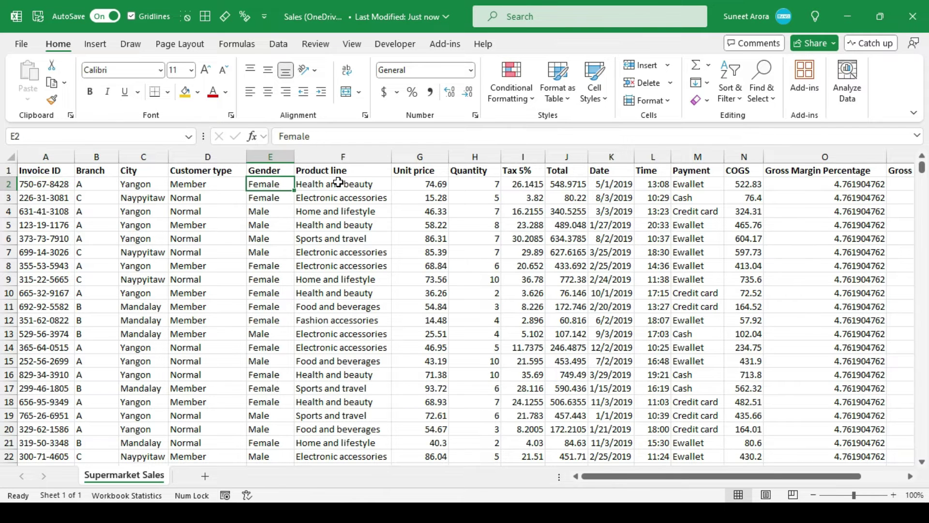
{"action": "key", "text": "ctrl+shift+Down"}
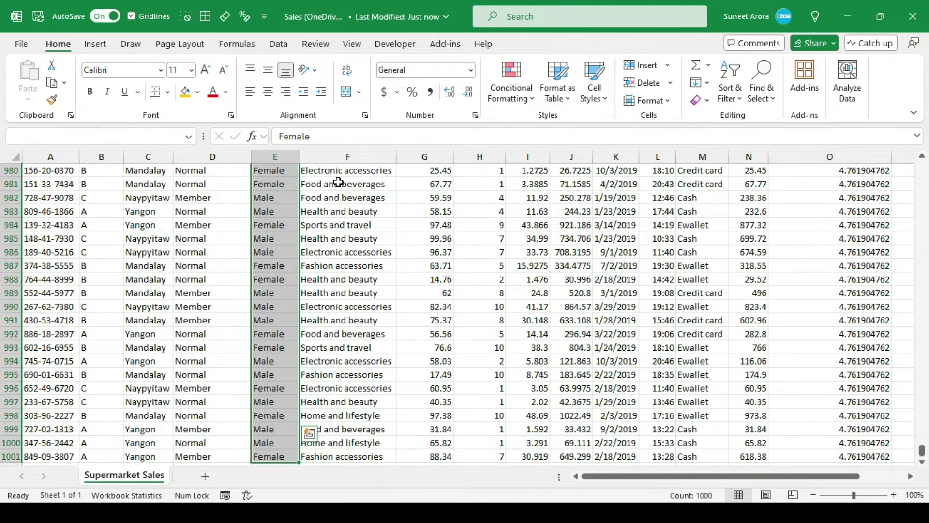
{"action": "key", "text": "ctrl+f"}
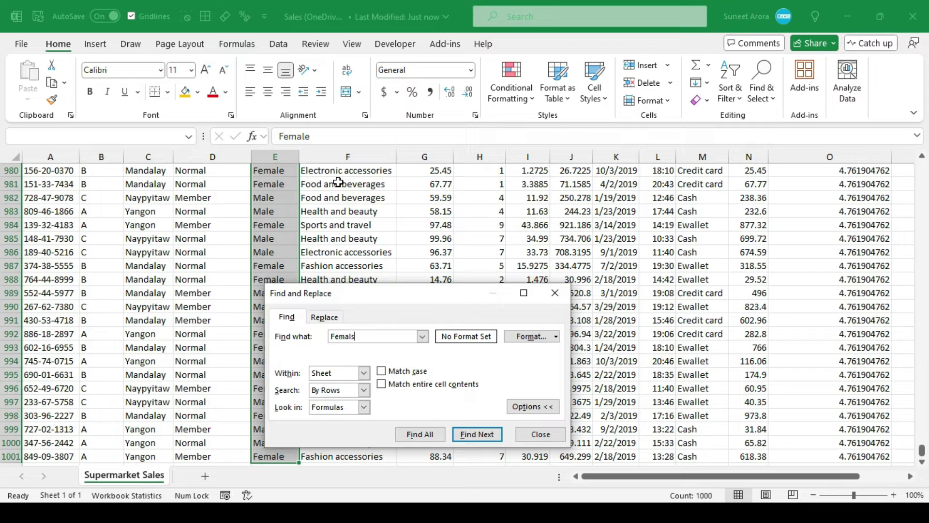
{"action": "type", "text": "Female"}
{"action": "left_click", "coordinate": [418, 435]}
{"action": "left_click", "coordinate": [444, 495]}
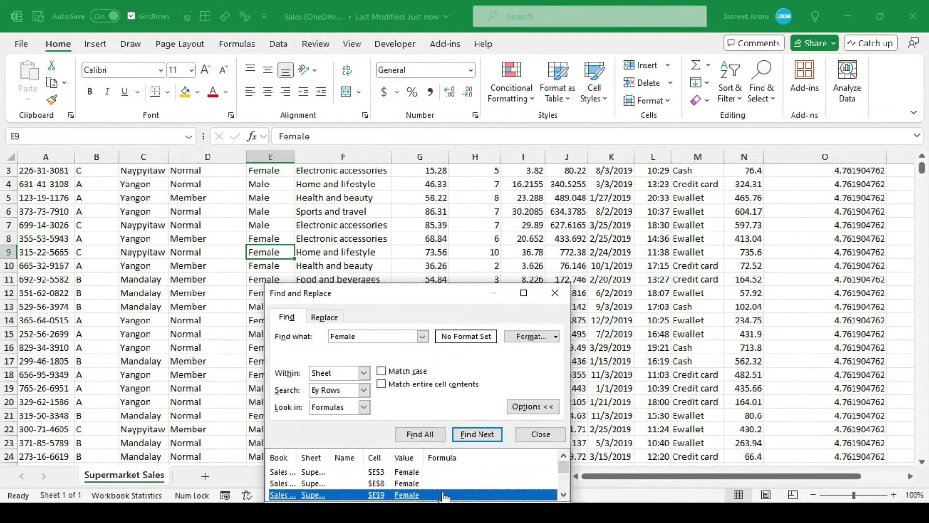
{"action": "key", "text": "ctrl+a"}
{"action": "left_click_drag", "start_coordinate": [439, 297], "coordinate": [497, 202]}
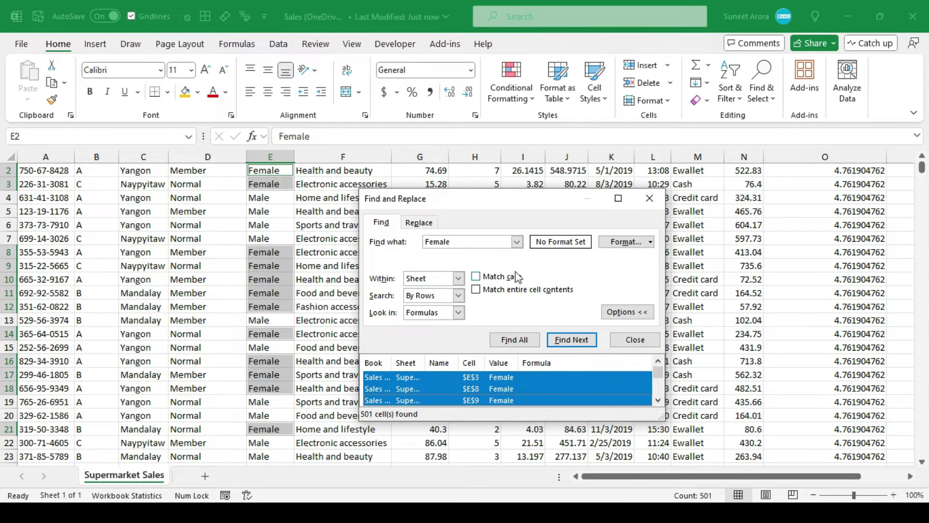
{"action": "left_click", "coordinate": [649, 198]}
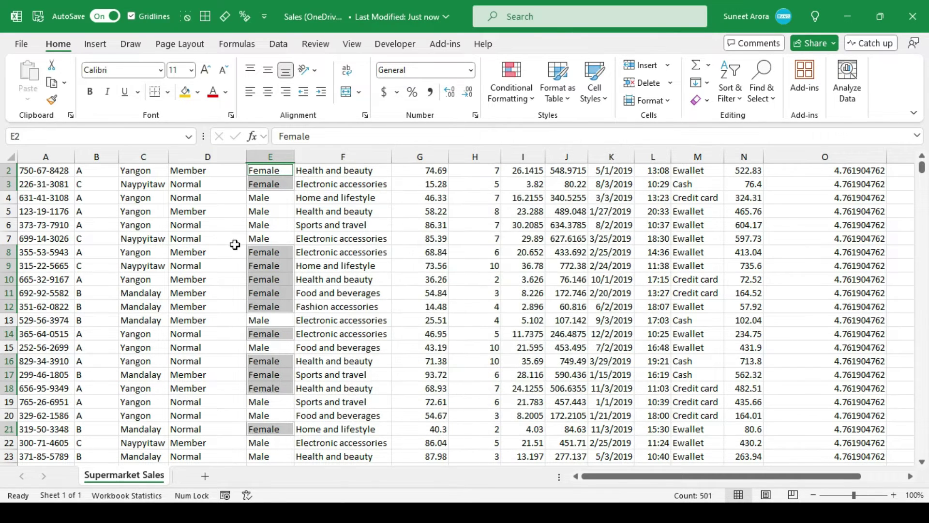
Fill the selected Female cells with light green
{"action": "left_click", "coordinate": [198, 92]}
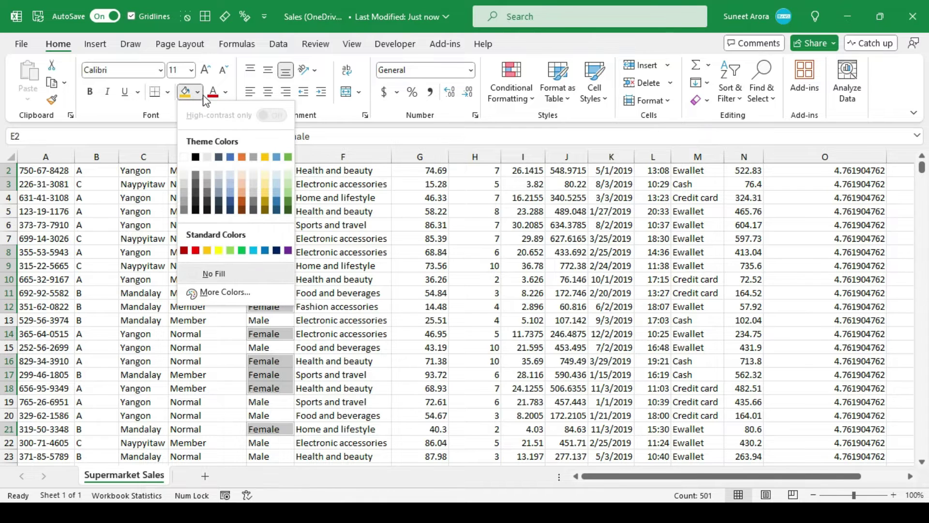
{"action": "left_click", "coordinate": [288, 180]}
{"action": "left_click", "coordinate": [287, 250]}
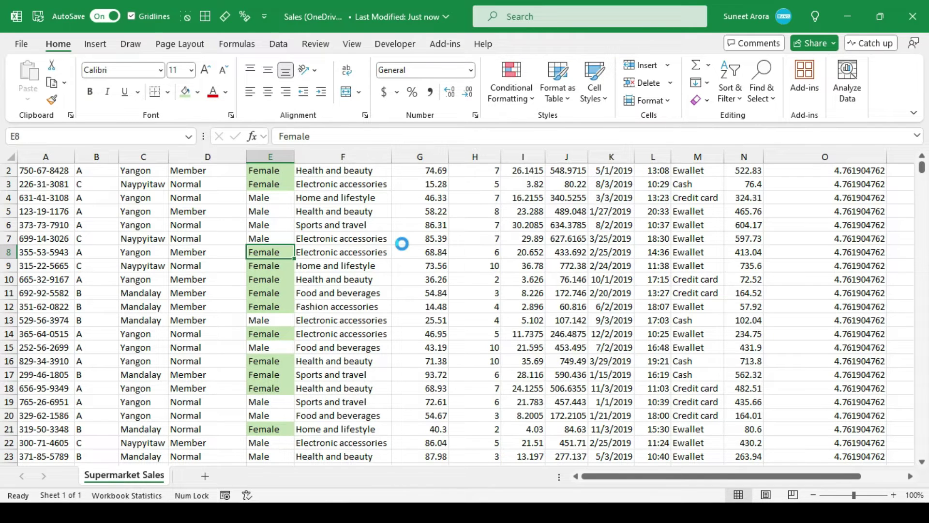
Open the workbook's version history, compare the 11:06, 11:04, 11:03 and 11:00 AM versions, and close the version window
{"action": "left_click", "coordinate": [21, 47]}
{"action": "left_click", "coordinate": [37, 197]}
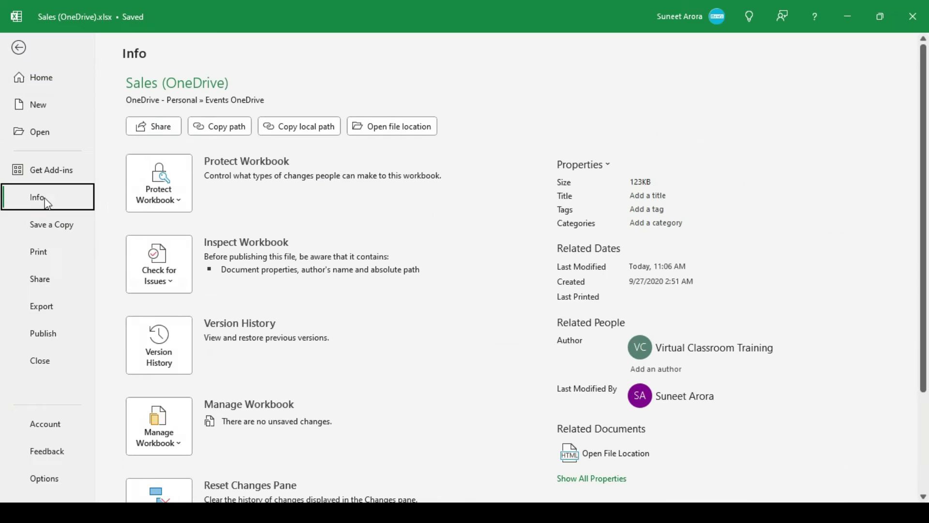
{"action": "left_click", "coordinate": [147, 352]}
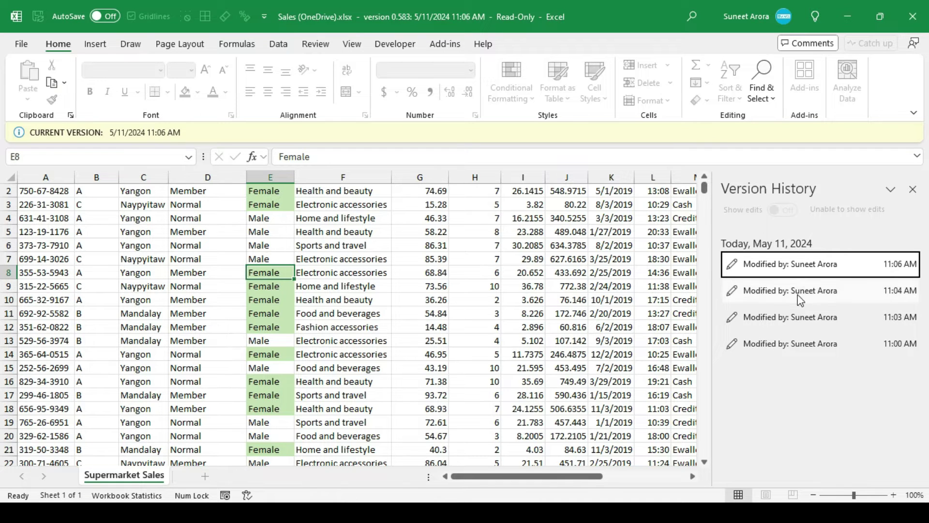
{"action": "left_click", "coordinate": [794, 293]}
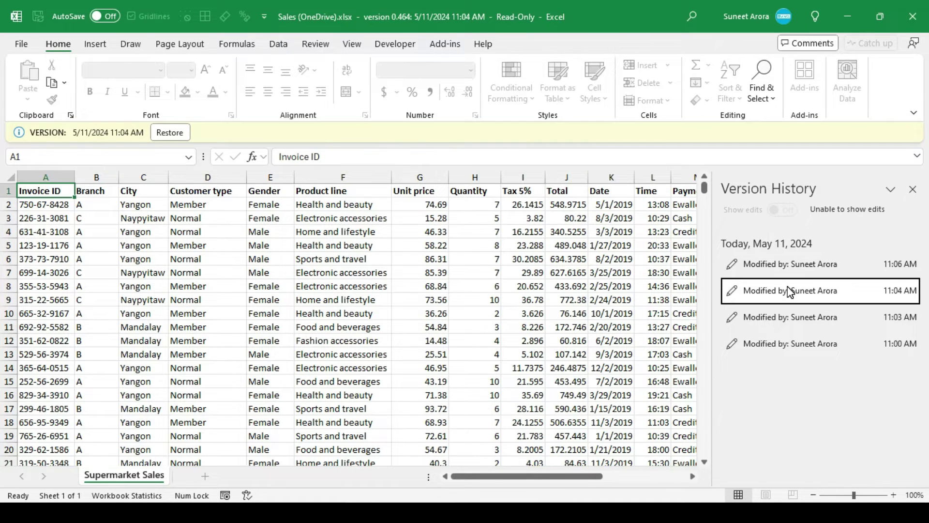
{"action": "left_click", "coordinate": [824, 320]}
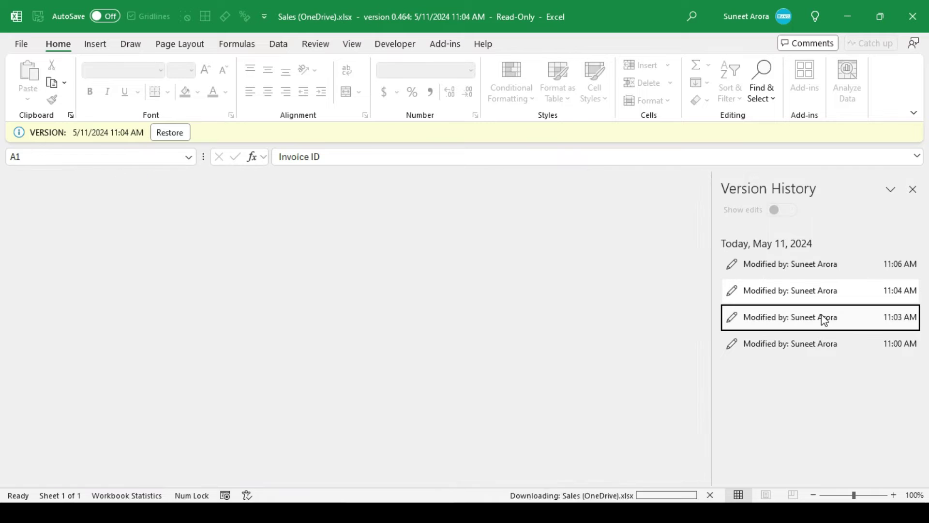
{"action": "left_click", "coordinate": [766, 350]}
{"action": "left_click", "coordinate": [773, 264]}
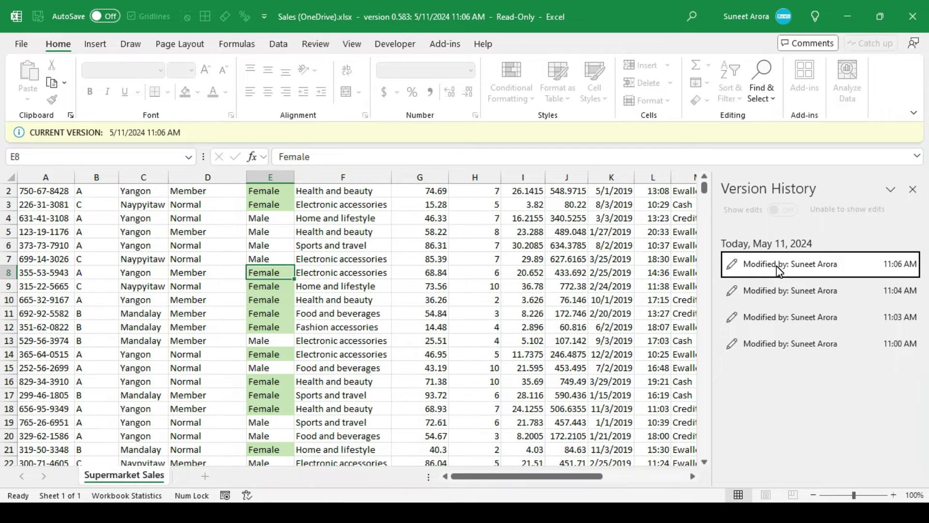
{"action": "left_click", "coordinate": [803, 290]}
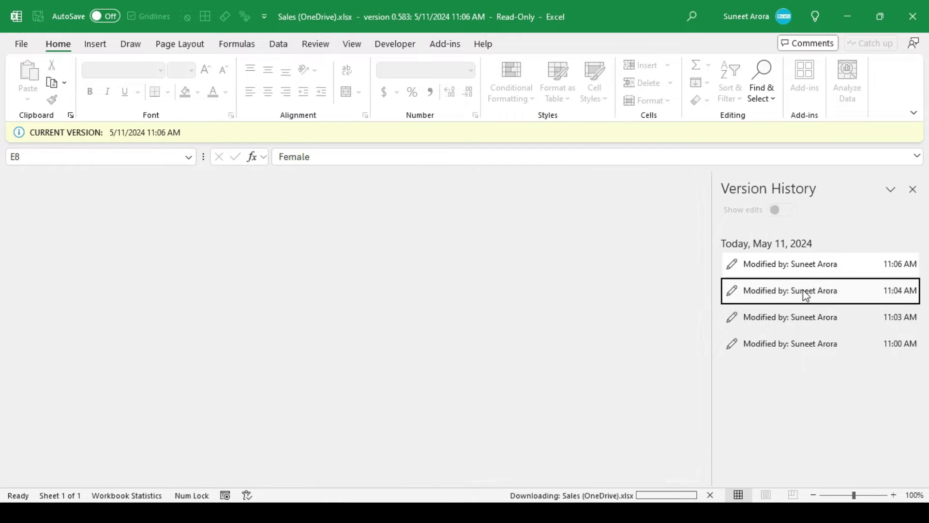
{"action": "left_click", "coordinate": [831, 321]}
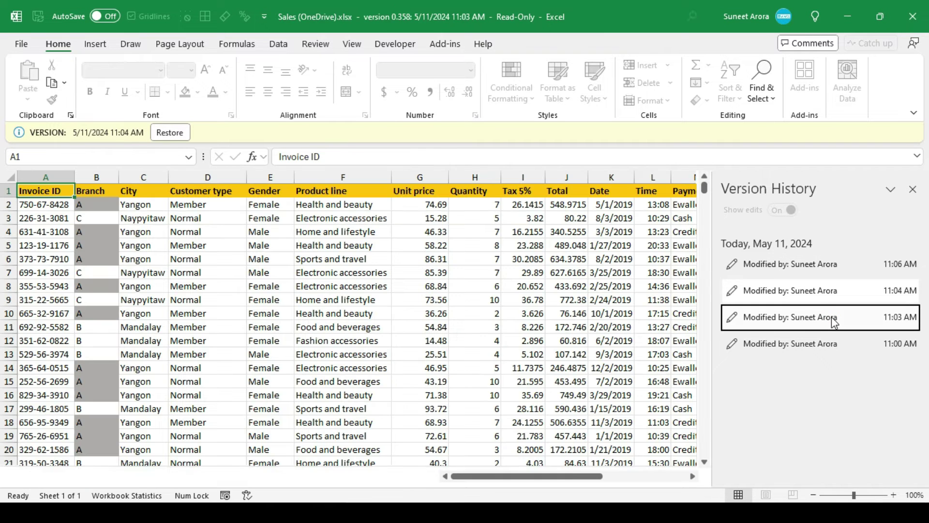
{"action": "left_click", "coordinate": [912, 16]}
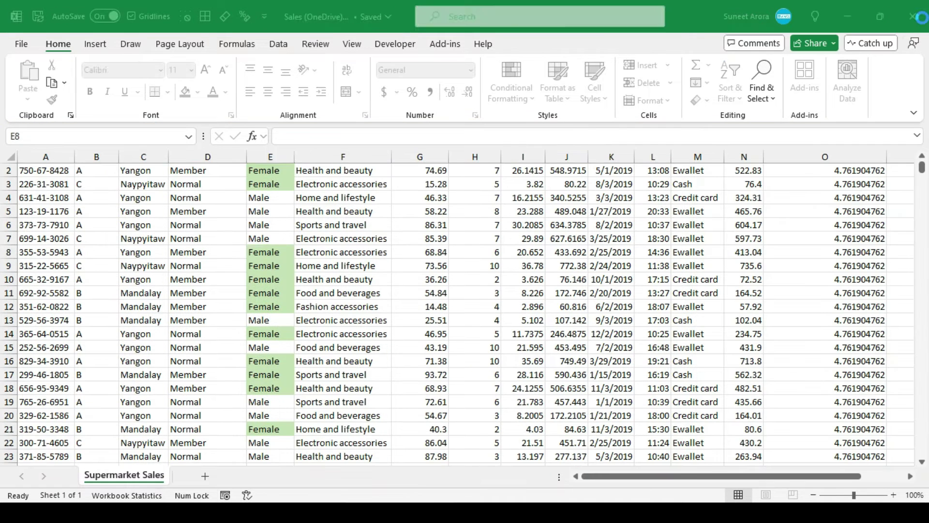
Set the unit price in G2 to 75 and in G6 to 87
{"action": "left_click", "coordinate": [401, 263]}
{"action": "key", "text": "ctrl+Home"}
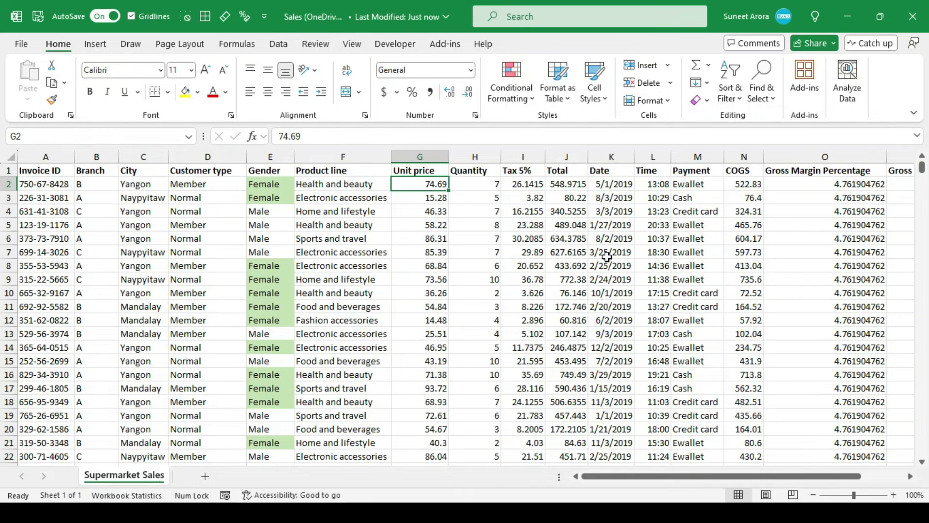
{"action": "type", "text": "7"}
{"action": "key", "text": "Return"}
{"action": "key", "text": "Return"}
{"action": "key", "text": "Return"}
{"action": "key", "text": "Return"}
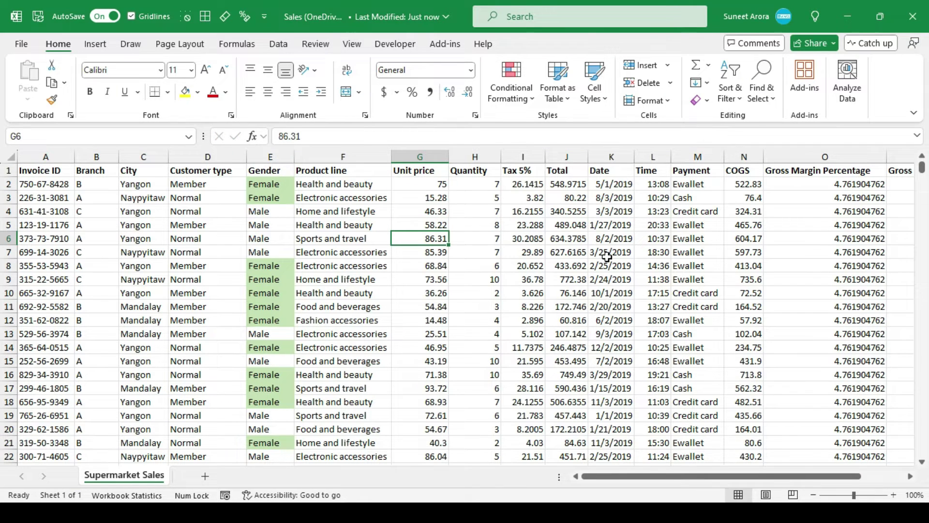
{"action": "type", "text": "87"}
{"action": "key", "text": "Return"}
Set the unit price in G19 to 73.4
{"action": "key", "text": "Return"}
{"action": "key", "text": "Return"}
{"action": "key", "text": "Return"}
{"action": "key", "text": "Return"}
{"action": "key", "text": "Return"}
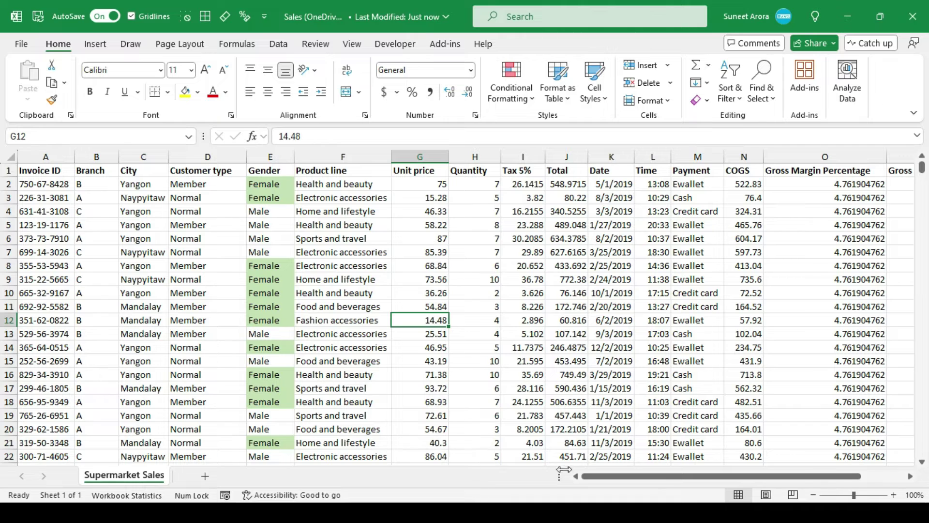
{"action": "key", "text": "Return"}
{"action": "key", "text": "Return"}
{"action": "key", "text": "Return"}
{"action": "key", "text": "Return"}
{"action": "key", "text": "Return"}
{"action": "key", "text": "Return"}
{"action": "key", "text": "Return"}
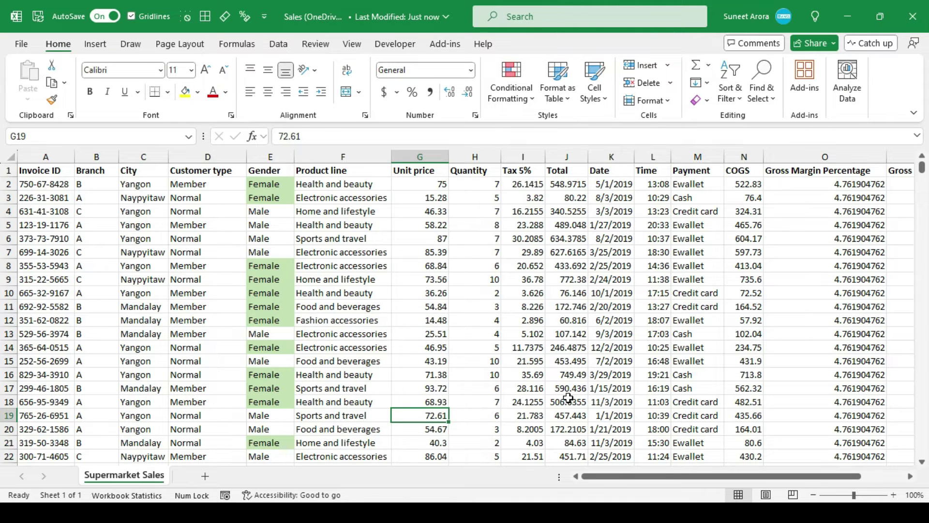
{"action": "type", "text": "73."}
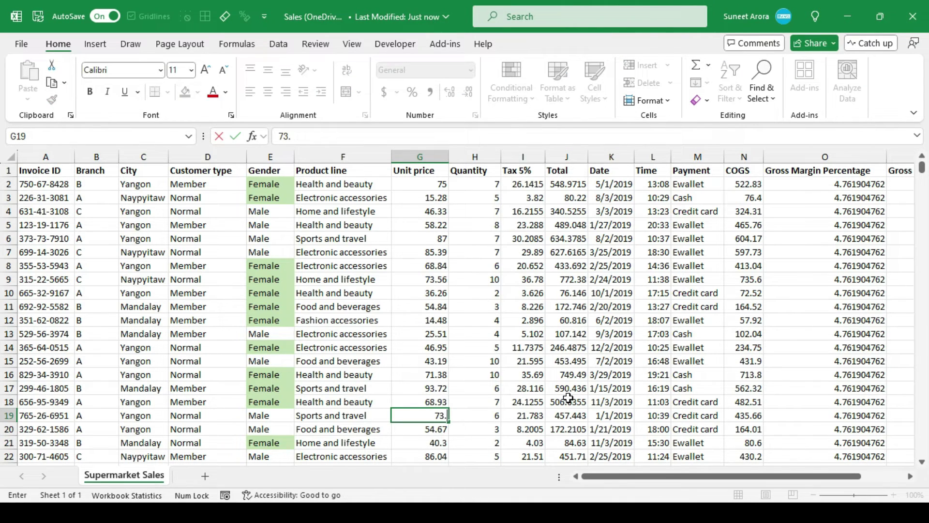
{"action": "key", "text": "Return"}
Set the unit price in G69 to 96.76 and return to cell A1
{"action": "scroll", "coordinate": [420, 276], "scroll_direction": "down", "scroll_amount": 20}
{"action": "left_click", "coordinate": [420, 277]}
{"action": "type", "text": "9"}
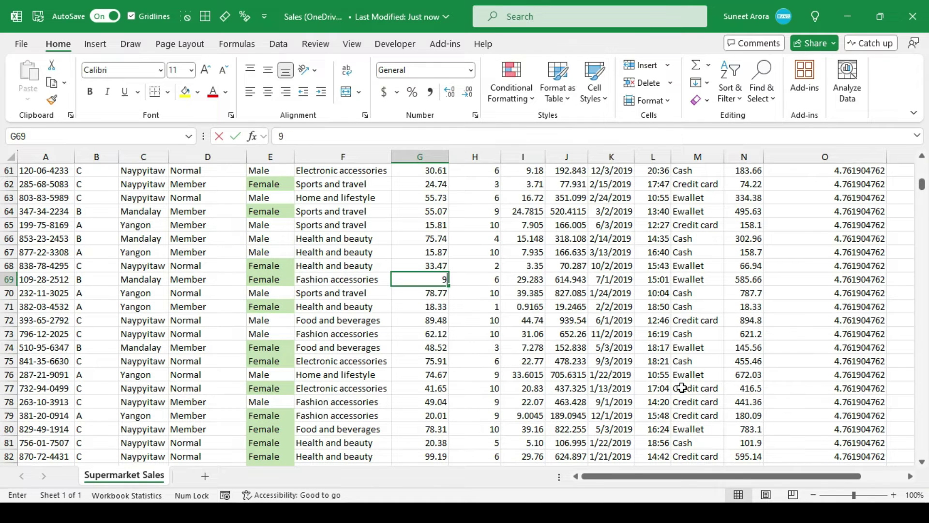
{"action": "type", "text": "6.76"}
{"action": "key", "text": "Return"}
{"action": "key", "text": "ctrl+Home"}
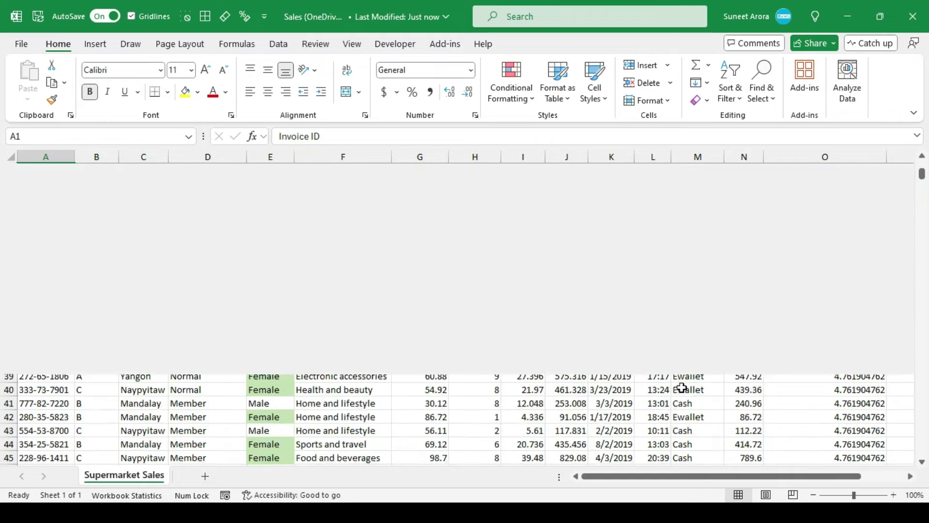
Open the version history and go through each highlighted edit in the current 11:08 AM version up to cell G69
{"action": "left_click", "coordinate": [22, 47]}
{"action": "left_click", "coordinate": [43, 204]}
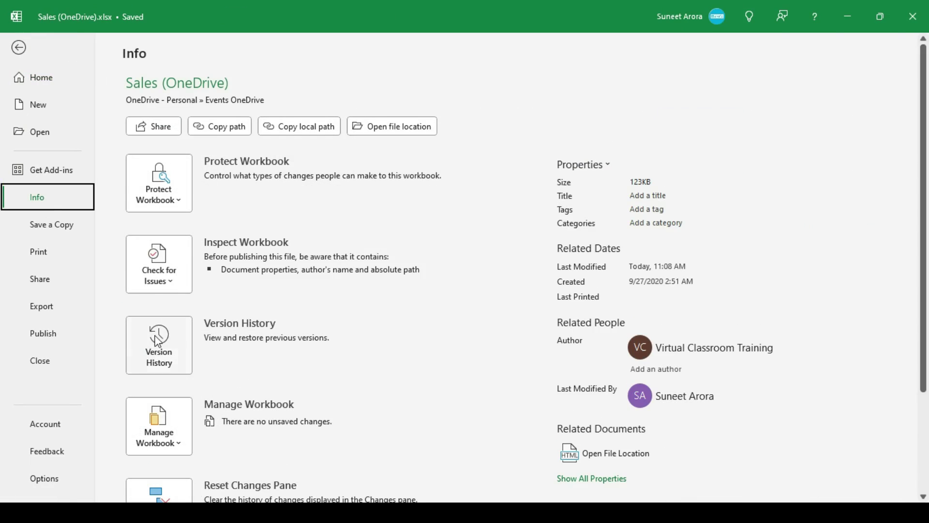
{"action": "key", "text": "Escape"}
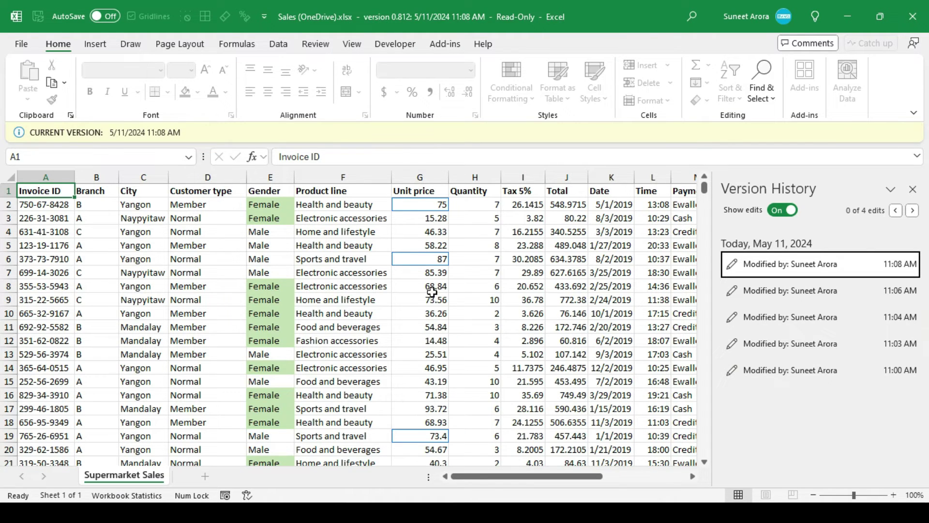
{"action": "scroll", "coordinate": [416, 424], "scroll_direction": "down", "scroll_amount": 1}
{"action": "scroll", "coordinate": [415, 424], "scroll_direction": "up", "scroll_amount": 1}
{"action": "left_click", "coordinate": [917, 215]}
{"action": "left_click", "coordinate": [917, 214]}
{"action": "left_click", "coordinate": [917, 214]}
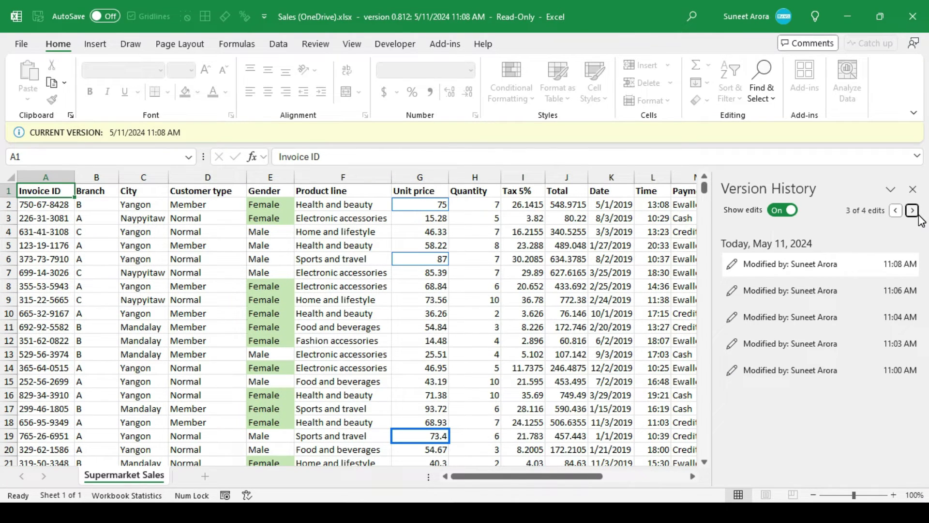
{"action": "left_click", "coordinate": [913, 212]}
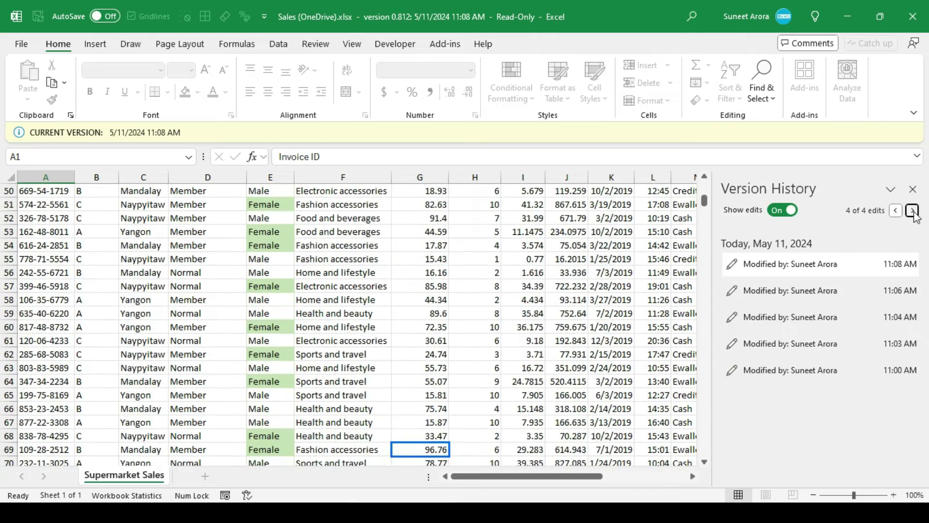
{"action": "scroll", "coordinate": [433, 334], "scroll_direction": "down", "scroll_amount": 2}
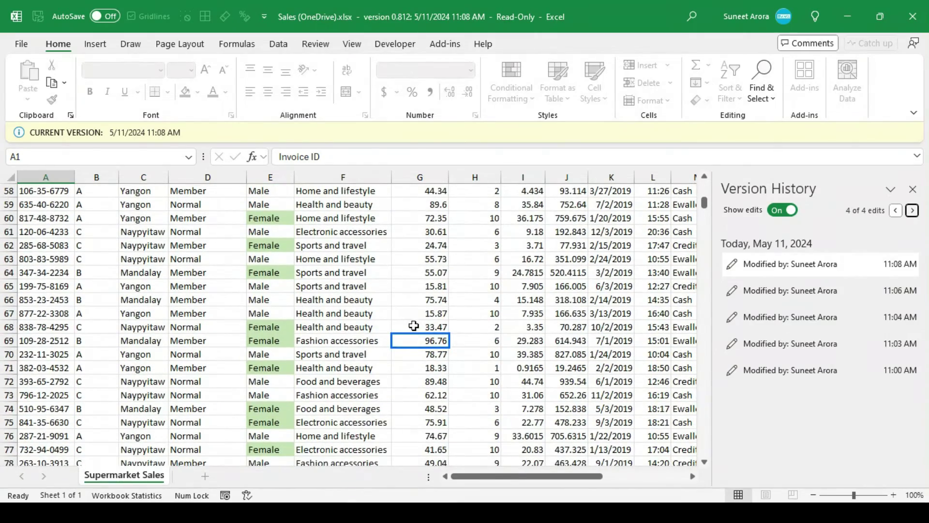
Step backwards from G69 through the highlighted unit price edits in the current 11:08 AM version
{"action": "left_click", "coordinate": [895, 211]}
{"action": "left_click", "coordinate": [895, 212]}
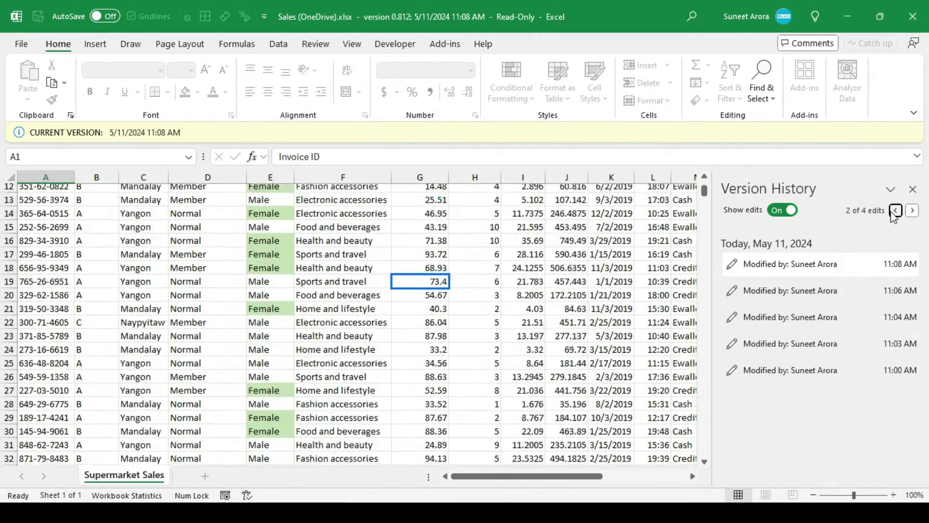
{"action": "left_click", "coordinate": [895, 211]}
{"action": "left_click", "coordinate": [895, 212]}
View the 11:06 AM and 11:04 AM versions, return to the current 11:08 AM version and close the version history window
{"action": "left_click", "coordinate": [851, 296]}
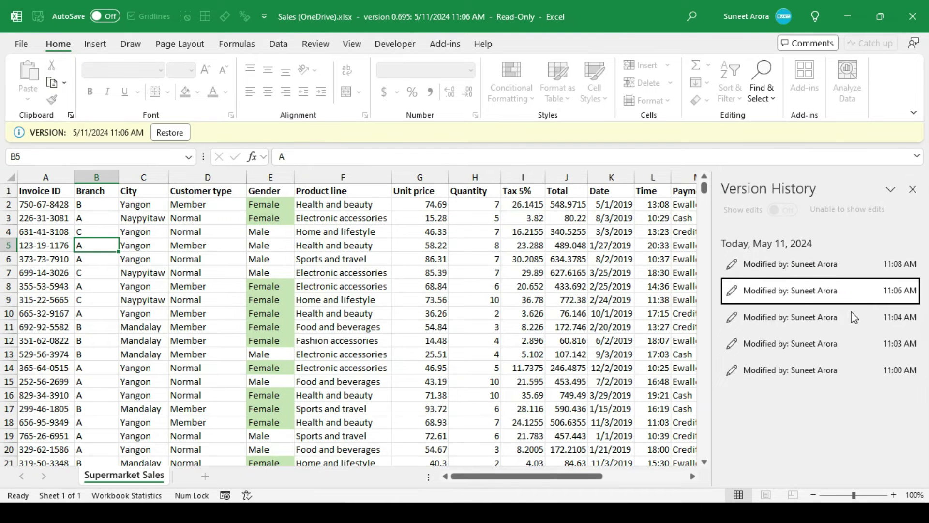
{"action": "left_click", "coordinate": [852, 317]}
{"action": "left_click", "coordinate": [871, 263]}
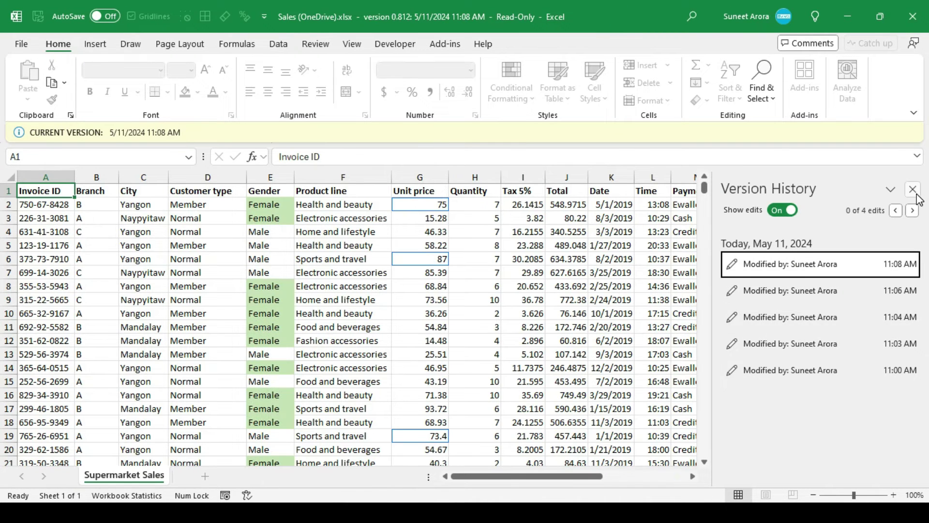
{"action": "left_click", "coordinate": [912, 18]}
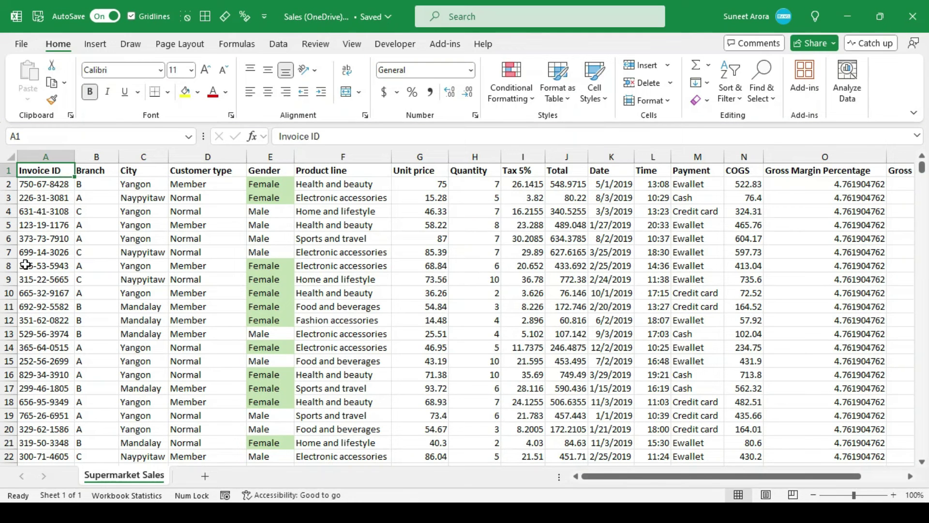
Close the Sales (OneDrive) workbook and go back to its Events OneDrive folder in File Explorer
{"action": "left_click", "coordinate": [104, 186]}
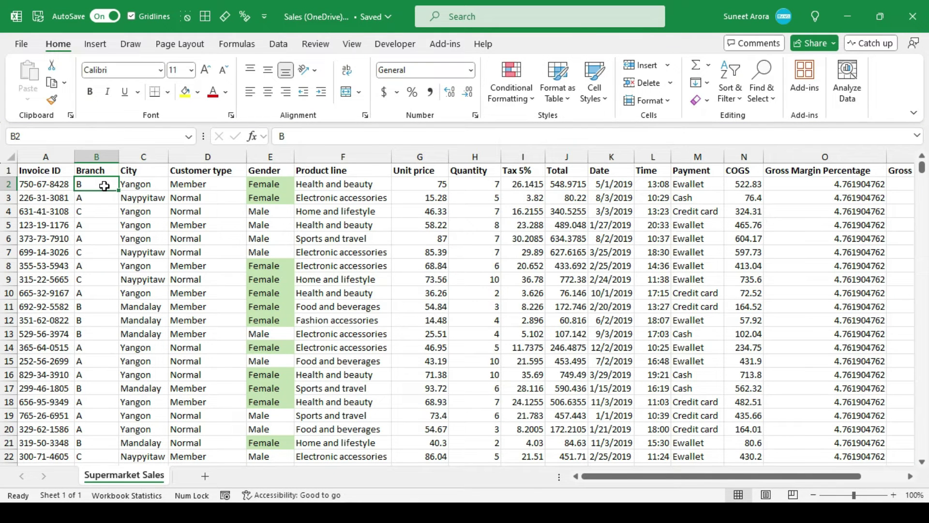
{"action": "left_click", "coordinate": [53, 186]}
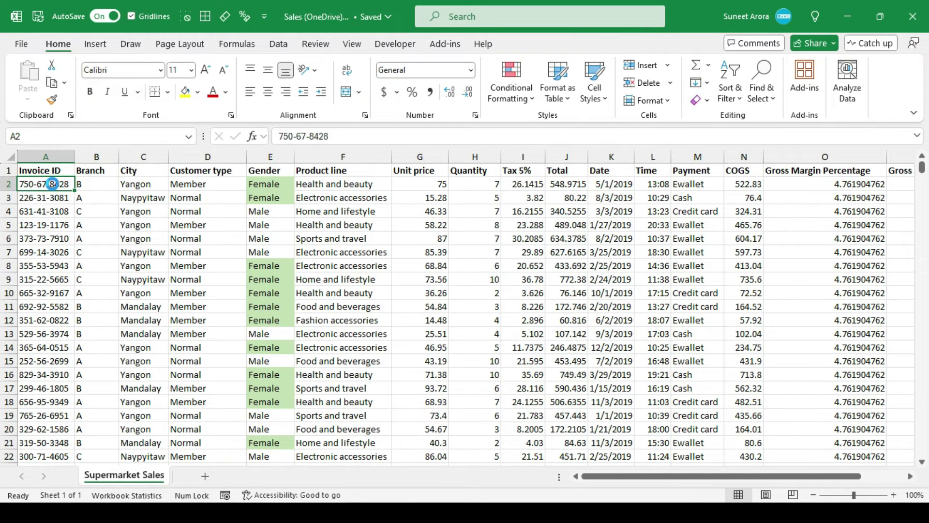
{"action": "key", "text": "ctrl+w"}
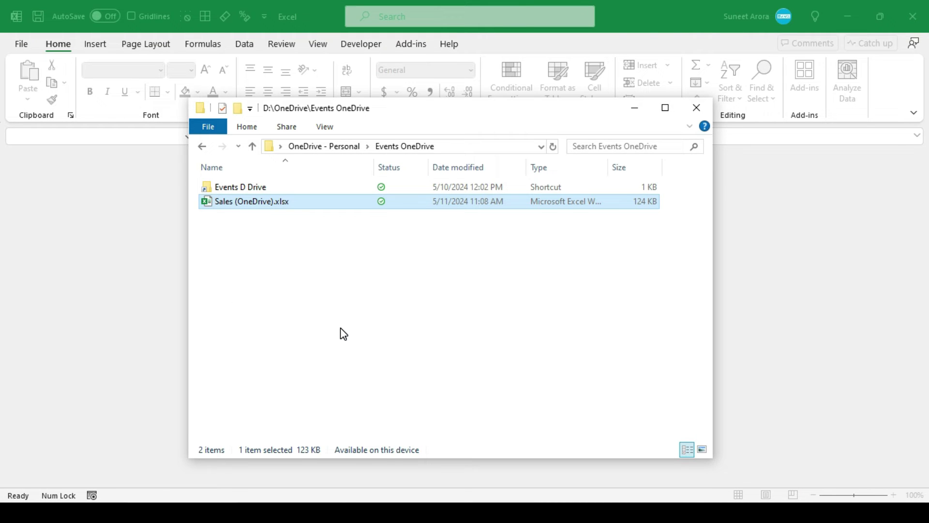
Duplicate Sales (OneDrive).xlsx within the Events OneDrive folder and delete the original file
{"action": "key", "text": "ctrl+c"}
{"action": "key", "text": "ctrl+v"}
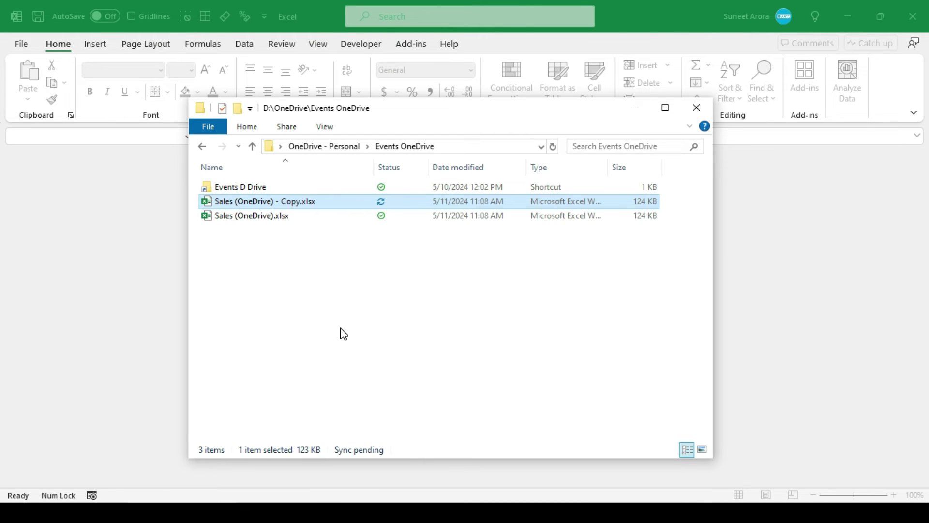
{"action": "key", "text": "Down"}
{"action": "key", "text": "Delete"}
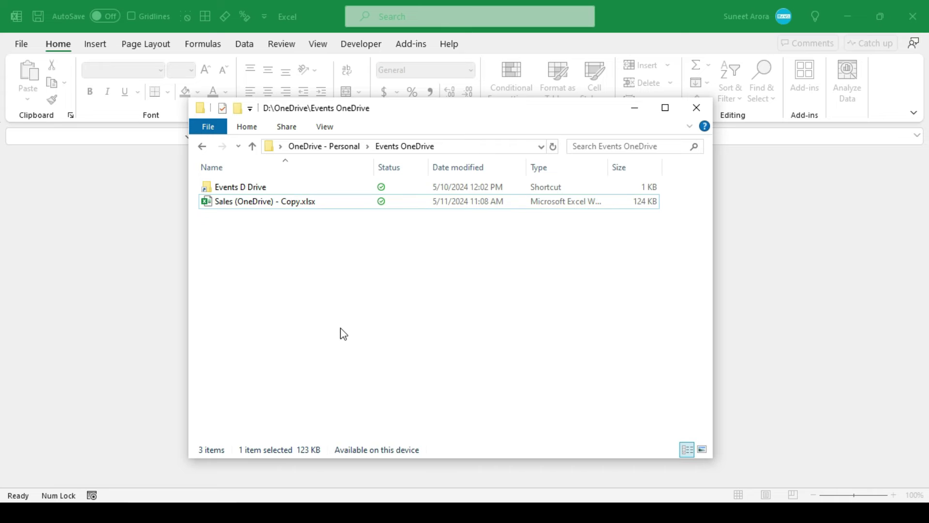
Rename the copied workbook to Sales (OneDrive).xlsx and open it in Excel
{"action": "key", "text": "Up"}
{"action": "key", "text": "Down"}
{"action": "key", "text": "F2"}
{"action": "key", "text": "End"}
{"action": "key", "text": "Left"}
{"action": "key", "text": "Left"}
{"action": "key", "text": "ctrl+shift+Left"}
{"action": "key", "text": "BackSpace"}
{"action": "key", "text": "Return"}
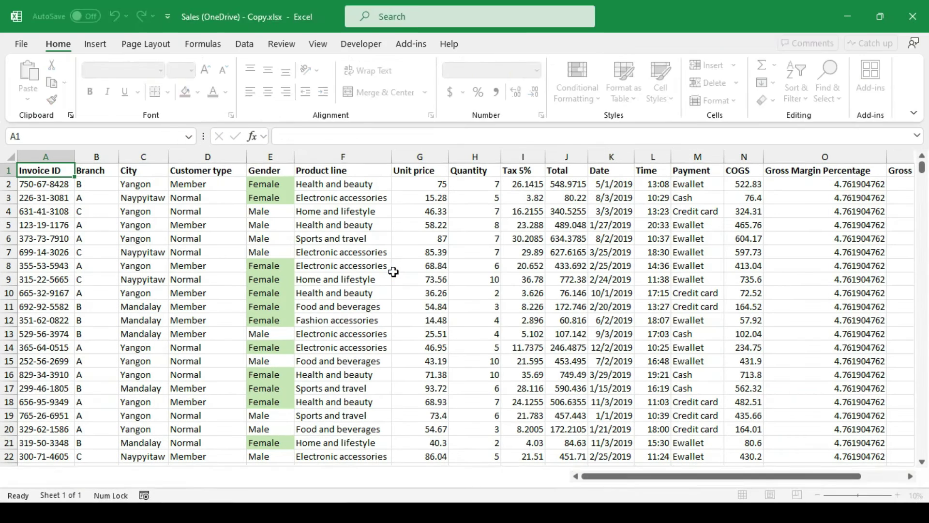
Open the renamed workbook's version history, compare its earliest version with the current 11:09 AM version, and close the history window
{"action": "left_click", "coordinate": [22, 43]}
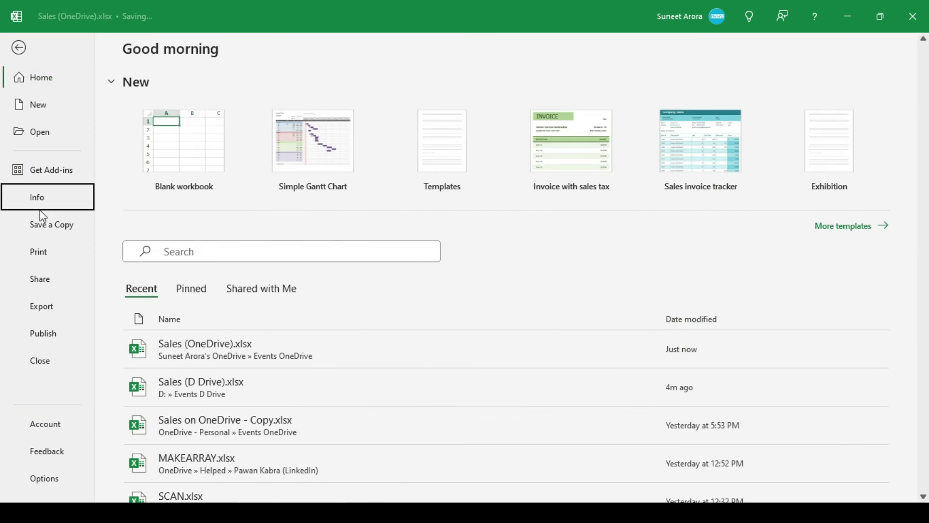
{"action": "left_click", "coordinate": [41, 210]}
{"action": "key", "text": "Escape"}
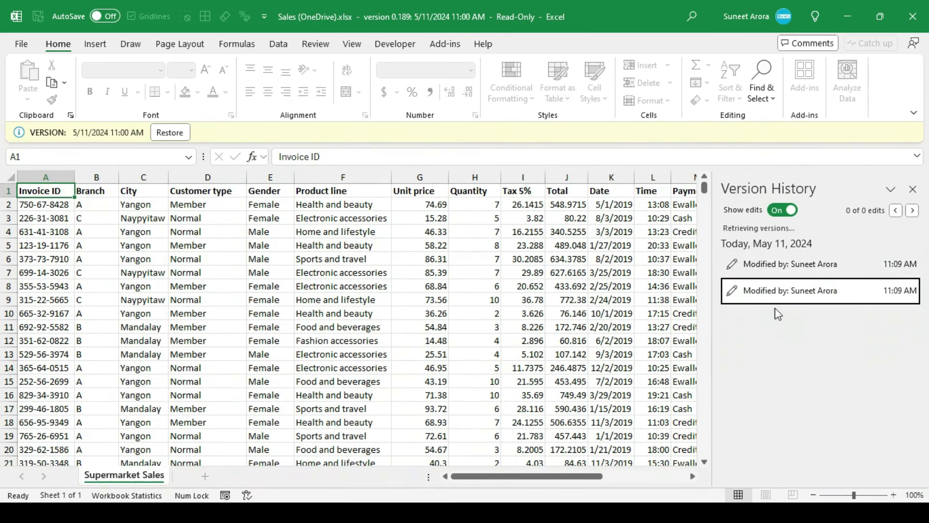
{"action": "left_click", "coordinate": [849, 266]}
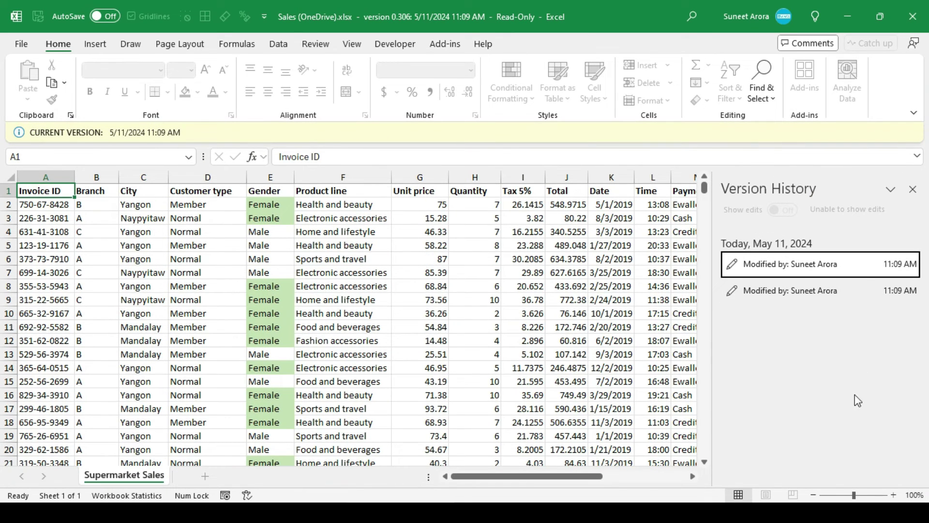
{"action": "left_click", "coordinate": [913, 16]}
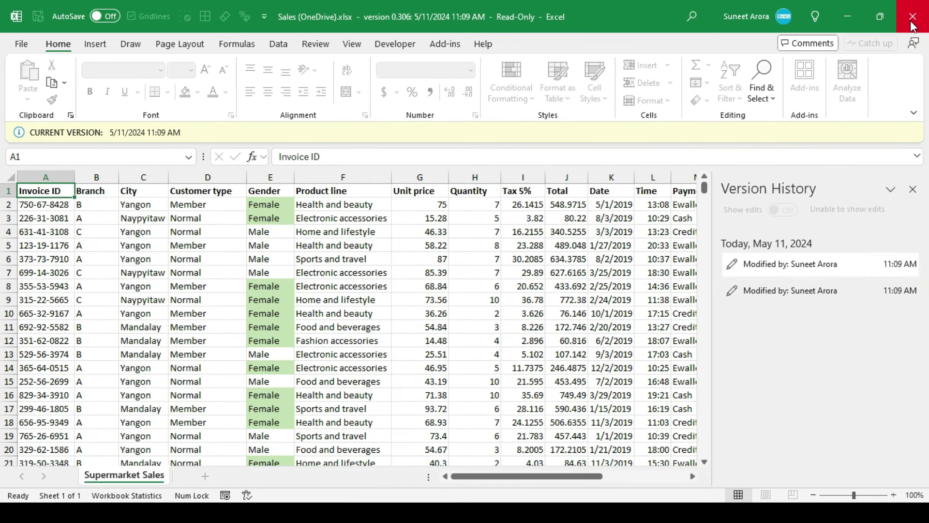
{"action": "left_click", "coordinate": [78, 320]}
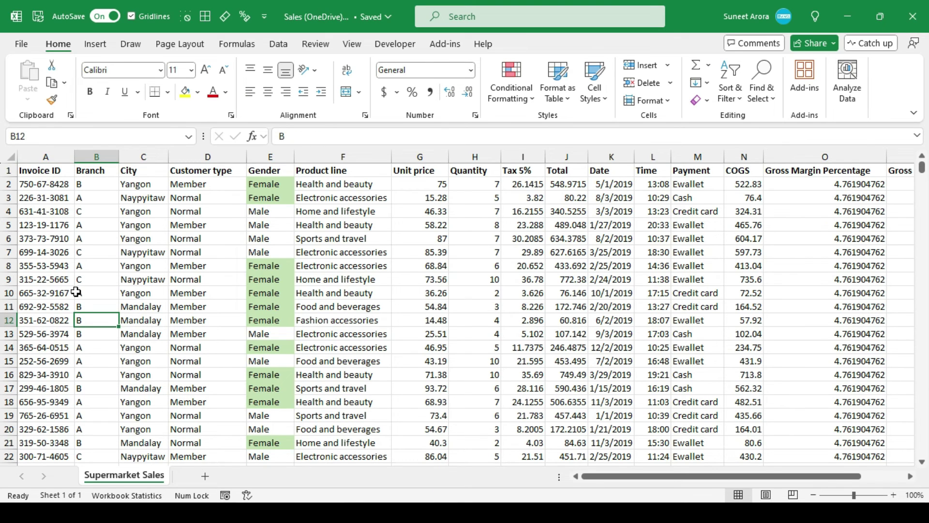
{"action": "left_click", "coordinate": [26, 183]}
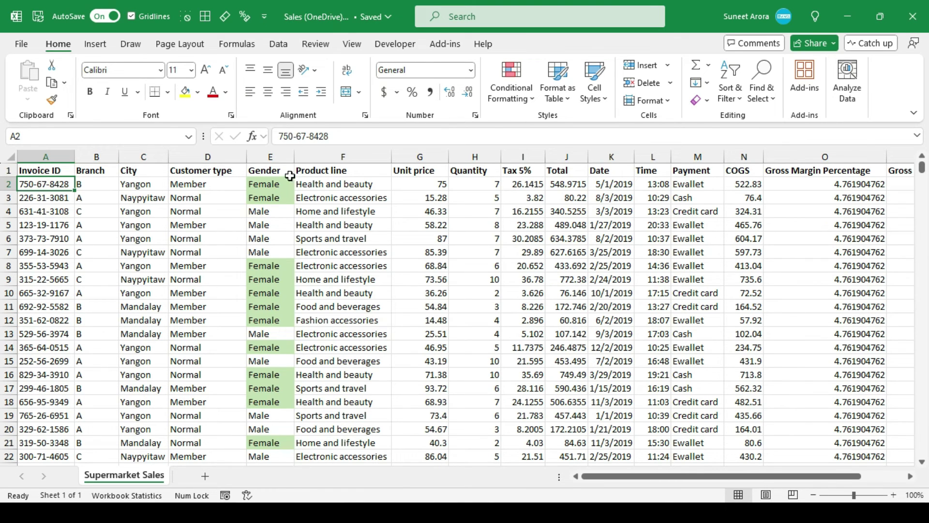